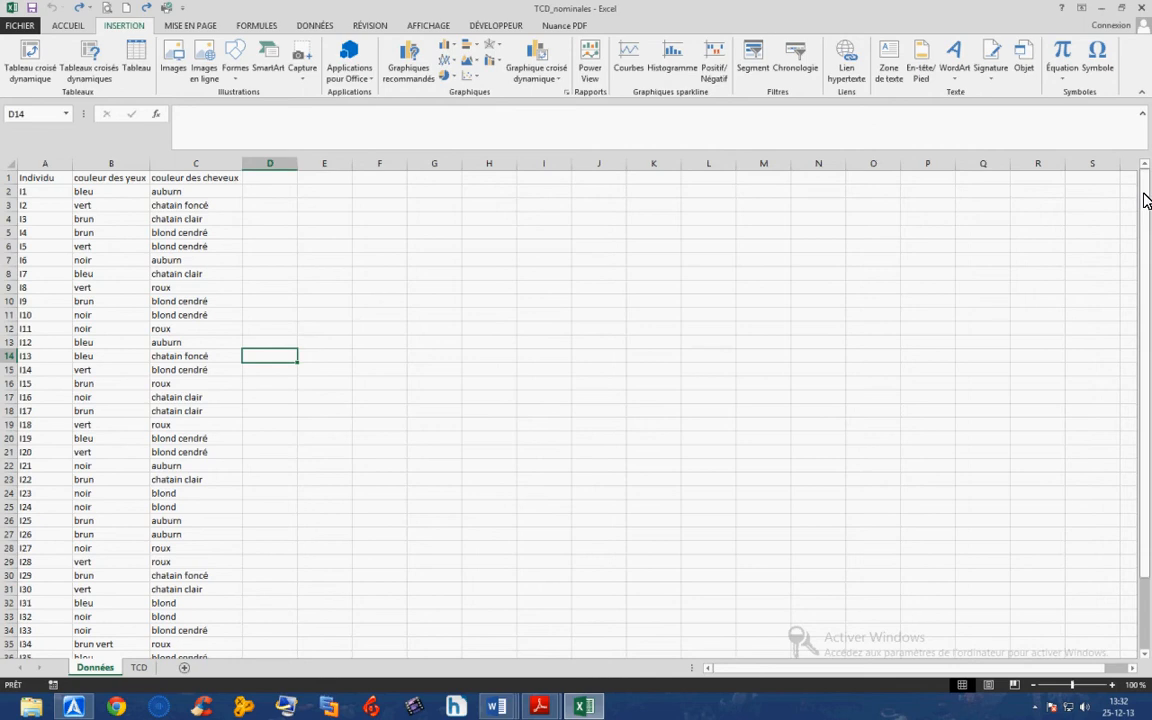
- Start a pivot table based on the range A1:C41 of the Données sheet, including the column headings
{"action": "mouse_move", "coordinate": [1147, 198]}
{"action": "left_mouse_down"}
{"action": "mouse_move", "coordinate": [1150, 283]}
{"action": "mouse_move", "coordinate": [1145, 180]}
{"action": "left_mouse_up"}
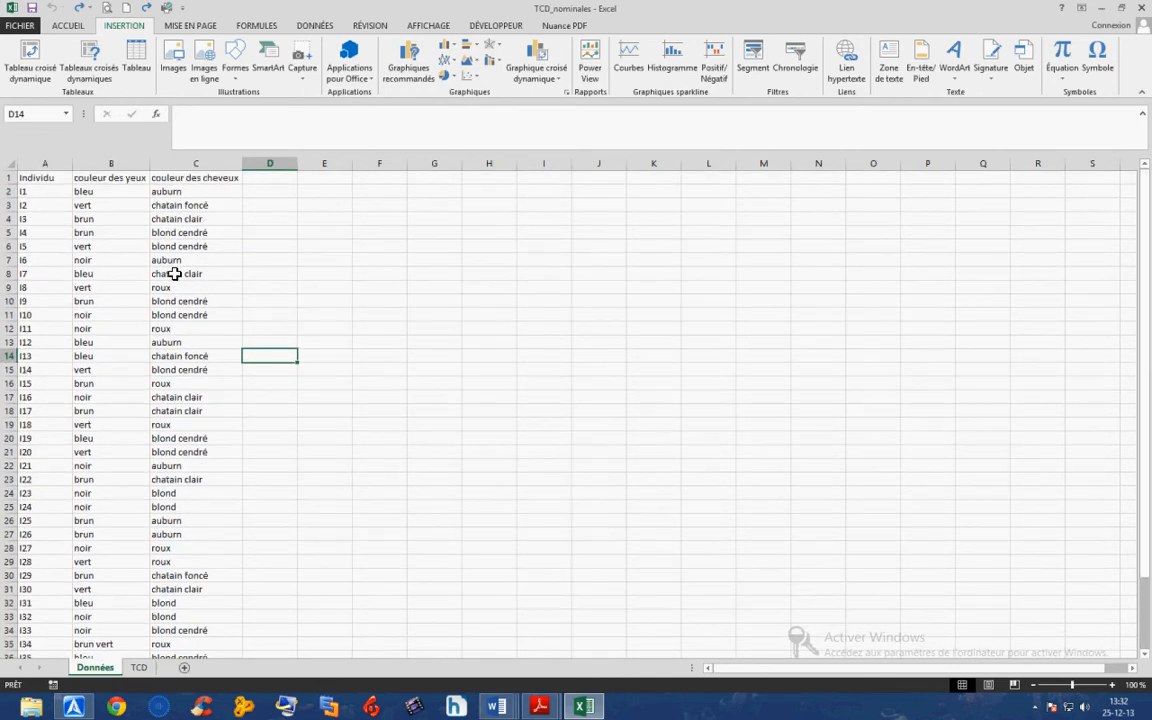
{"action": "left_click", "coordinate": [90, 180]}
{"action": "left_click", "coordinate": [172, 177]}
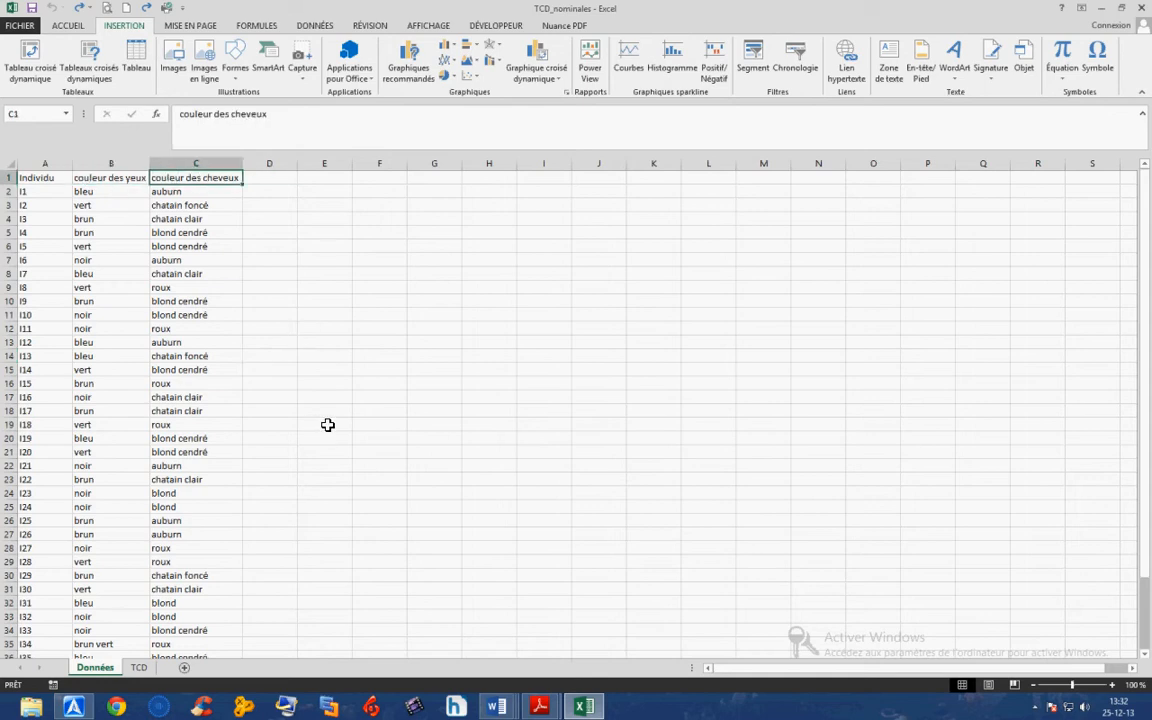
{"action": "left_click", "coordinate": [52, 183]}
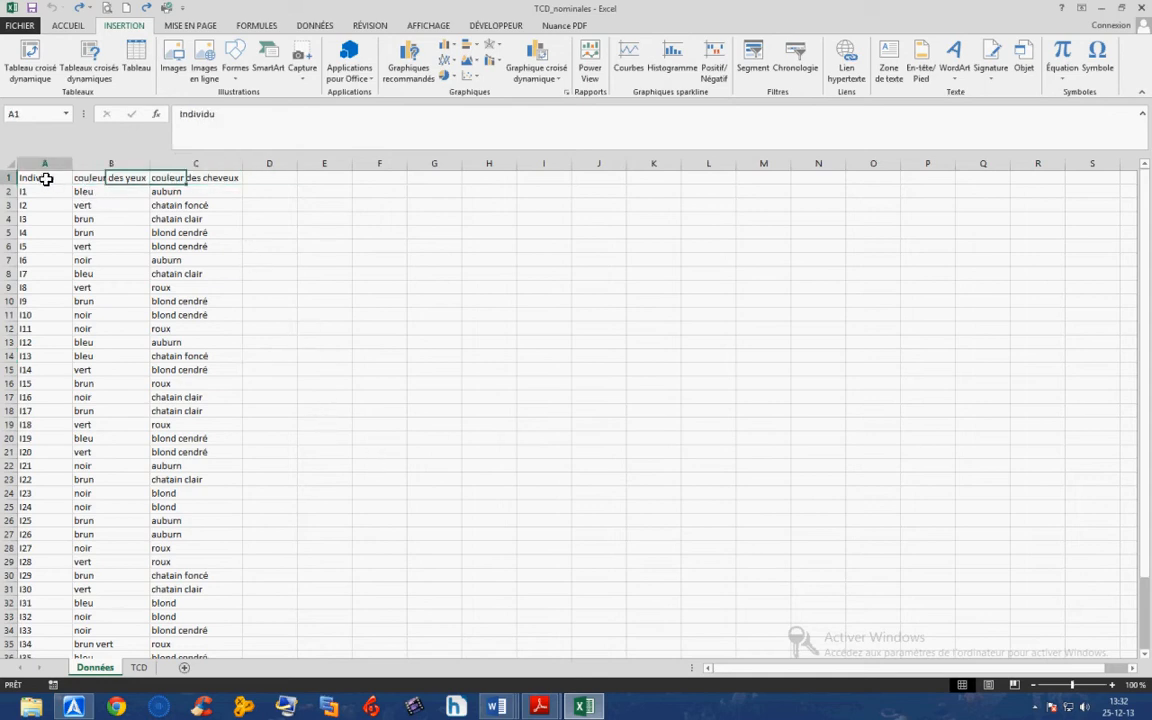
{"action": "left_click", "coordinate": [22, 72]}
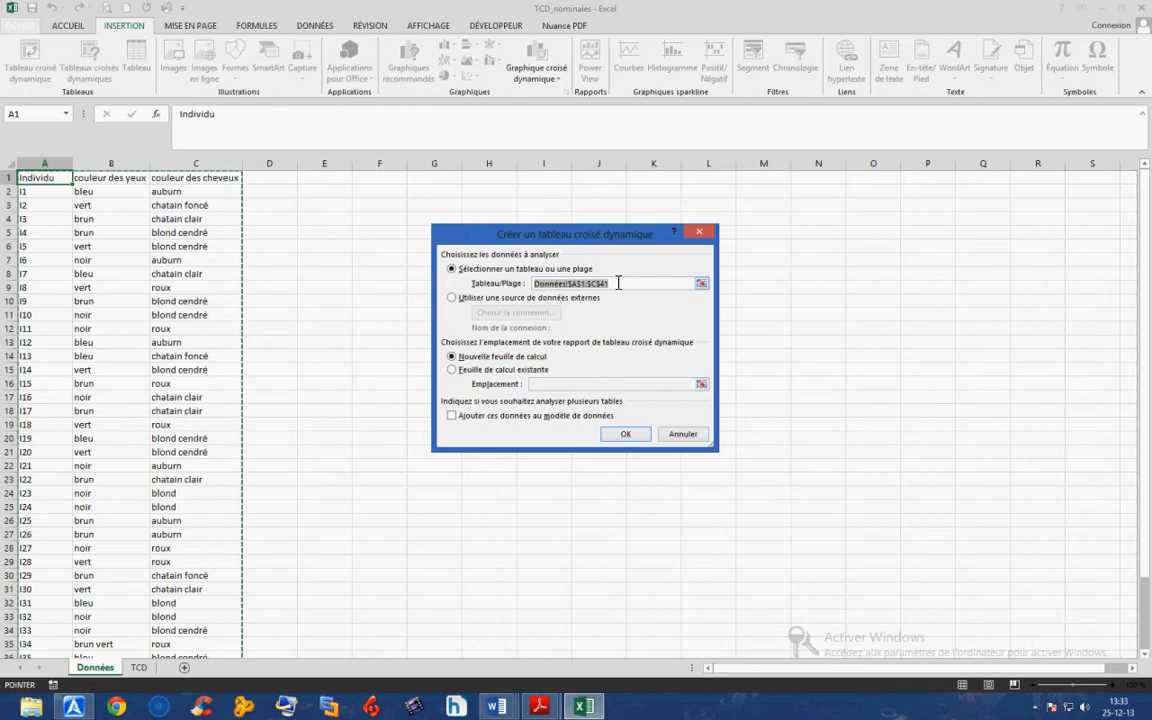
{"action": "mouse_move", "coordinate": [613, 283]}
{"action": "left_mouse_down"}
{"action": "mouse_move", "coordinate": [552, 285]}
{"action": "mouse_move", "coordinate": [613, 286]}
{"action": "left_mouse_up"}
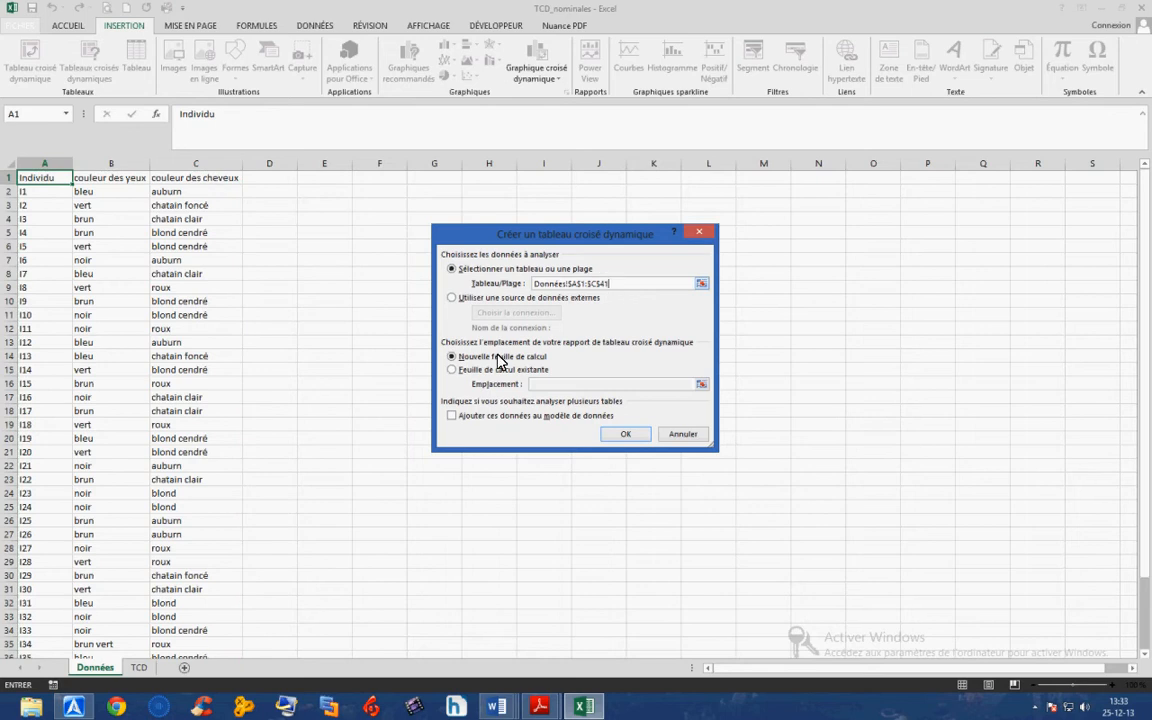
- Place the pivot table on the existing TCD worksheet at cell A1 and create it
{"action": "left_click", "coordinate": [453, 370]}
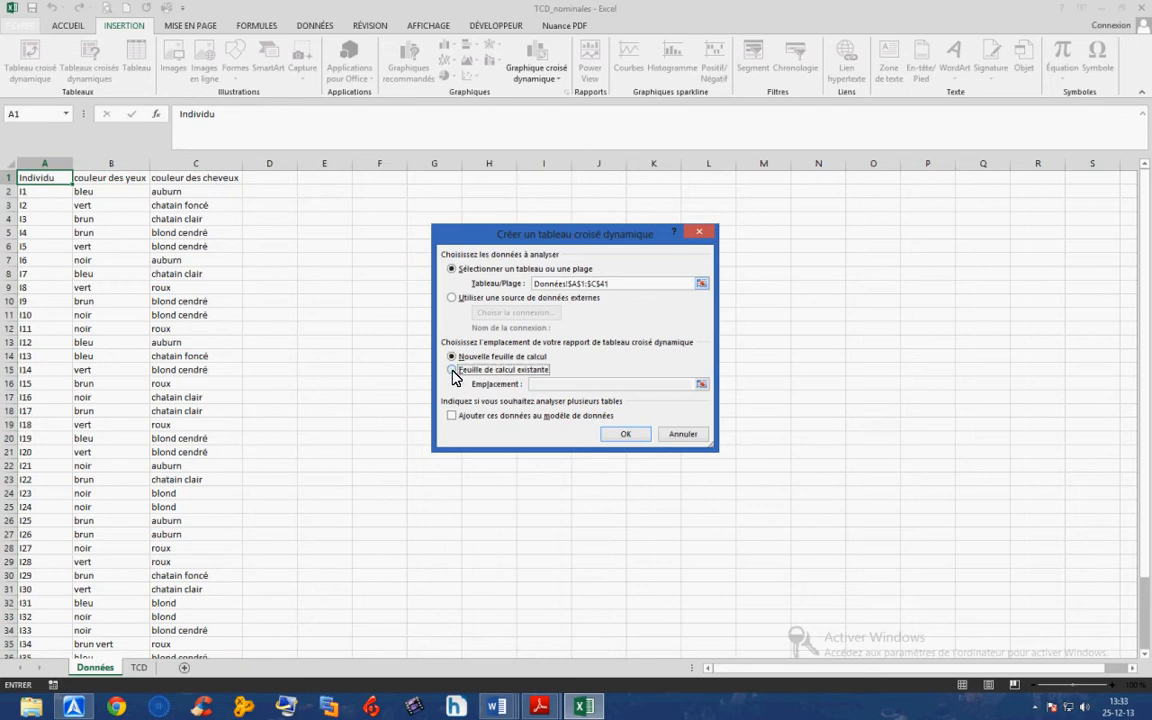
{"action": "left_click", "coordinate": [540, 385]}
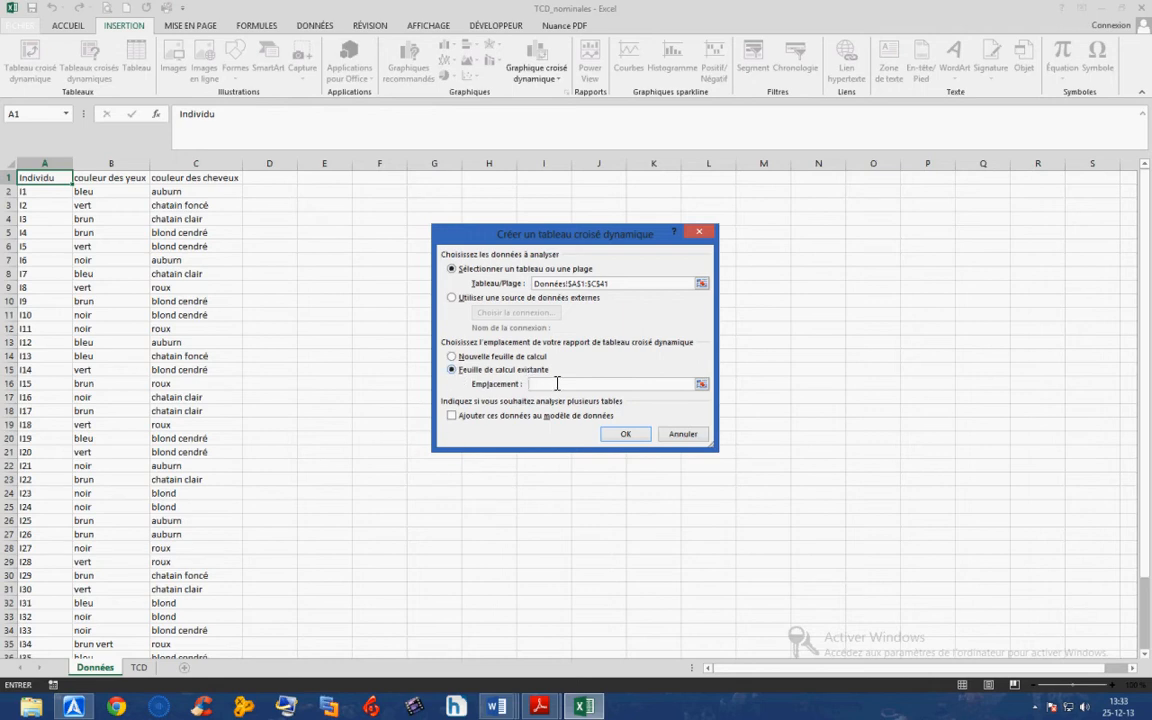
{"action": "left_click", "coordinate": [138, 668]}
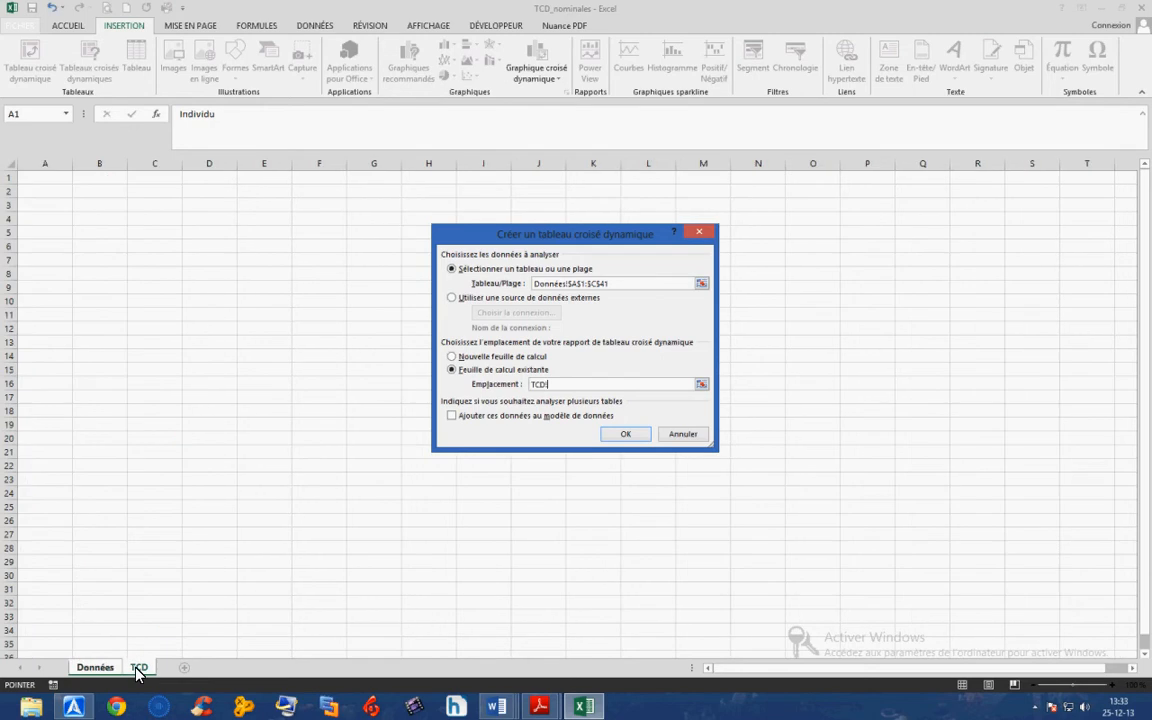
{"action": "left_click", "coordinate": [40, 181]}
{"action": "left_click", "coordinate": [625, 437]}
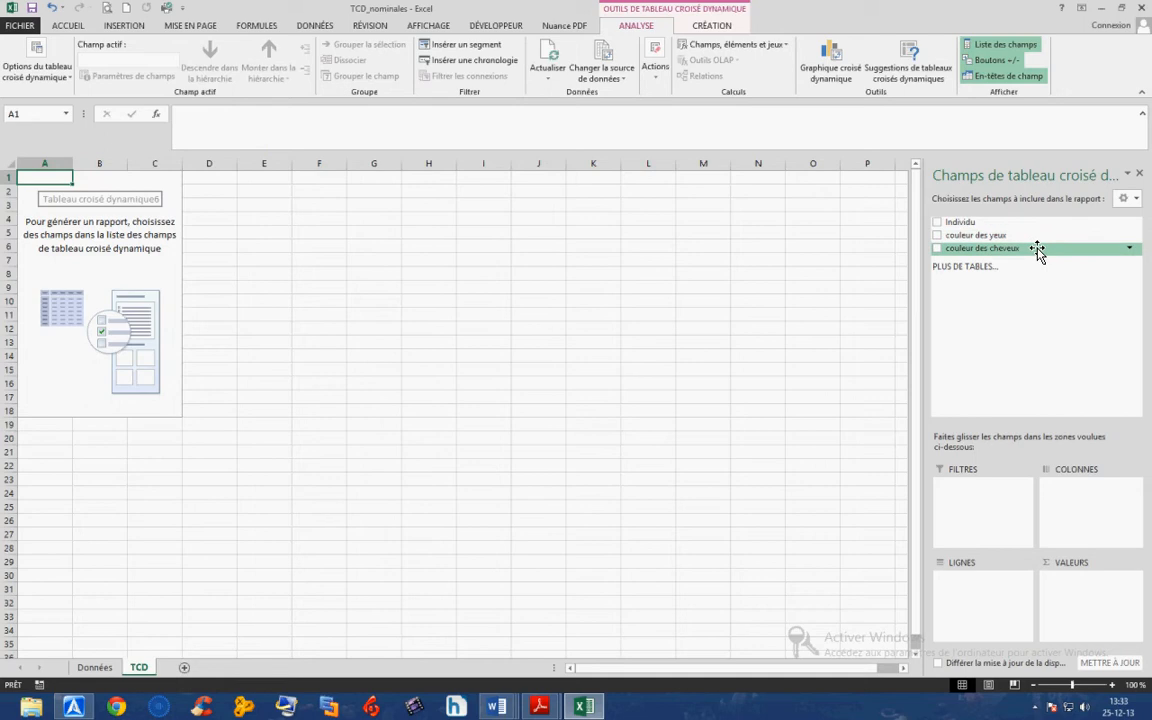
- Review the column headings on the Données sheet and return to the TCD sheet
{"action": "left_click", "coordinate": [82, 669]}
{"action": "left_click_drag", "start_coordinate": [26, 177], "coordinate": [234, 177]}
{"action": "left_click", "coordinate": [434, 452]}
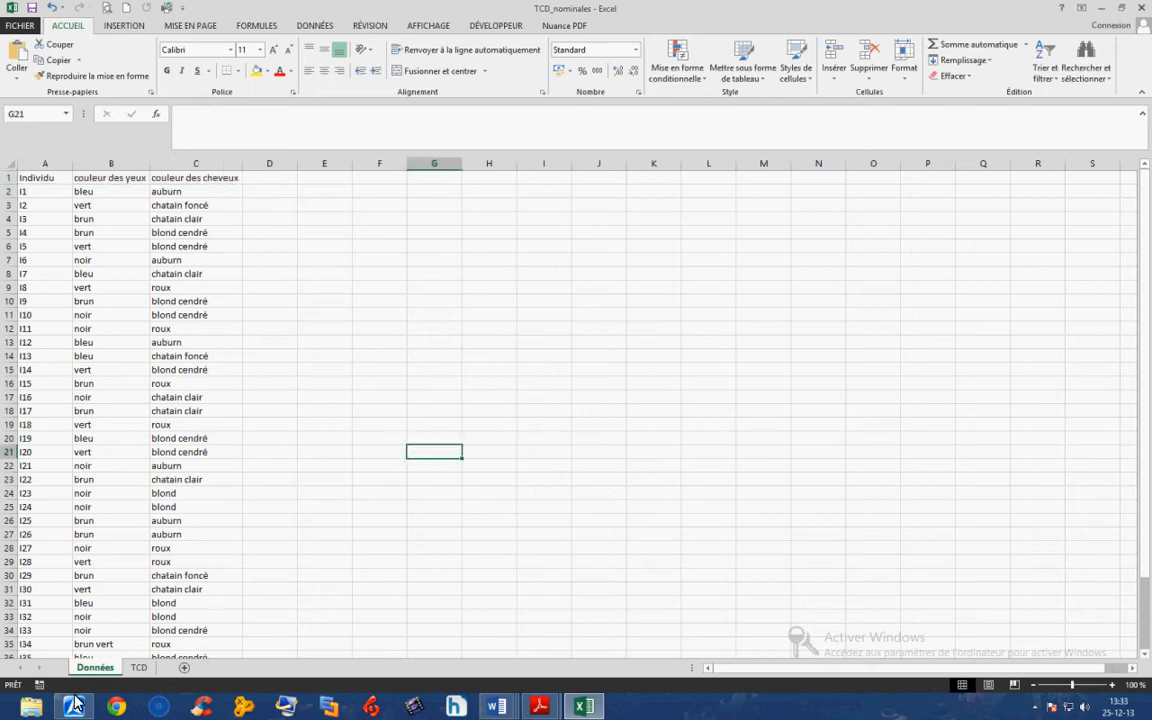
{"action": "left_click", "coordinate": [139, 667]}
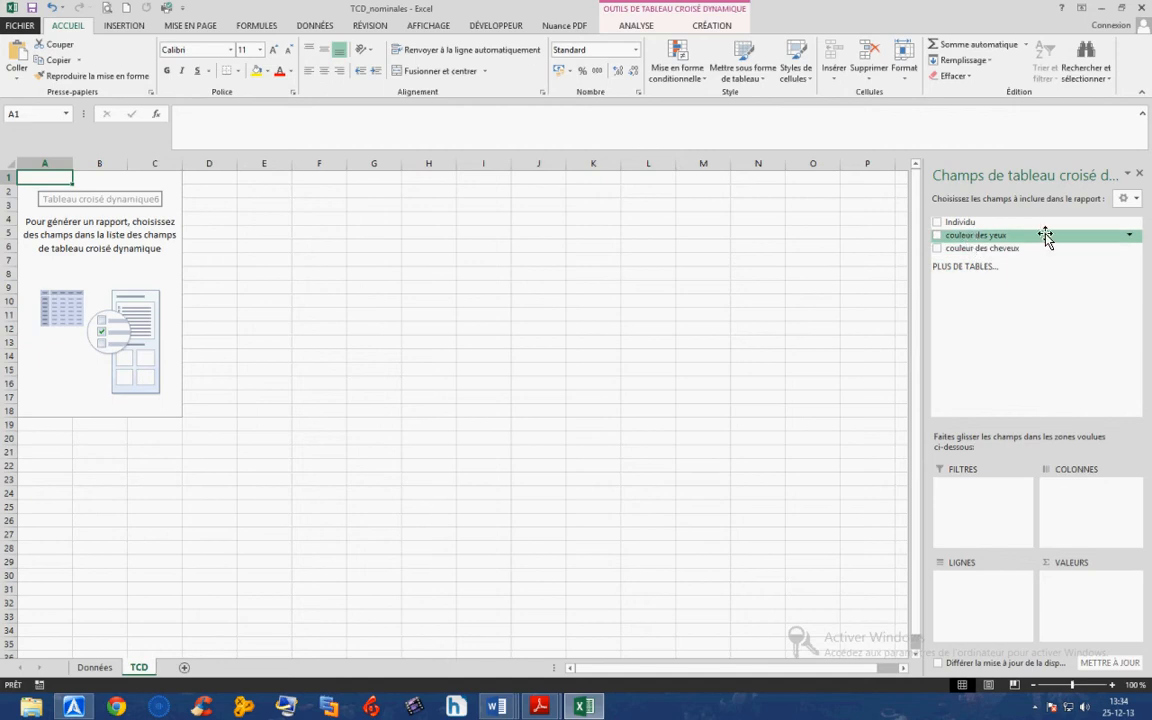
- Lay out the pivot table with couleur des yeux as report filter, couleur des cheveux as rows and Individu as values
{"action": "left_click_drag", "start_coordinate": [1045, 236], "coordinate": [985, 505]}
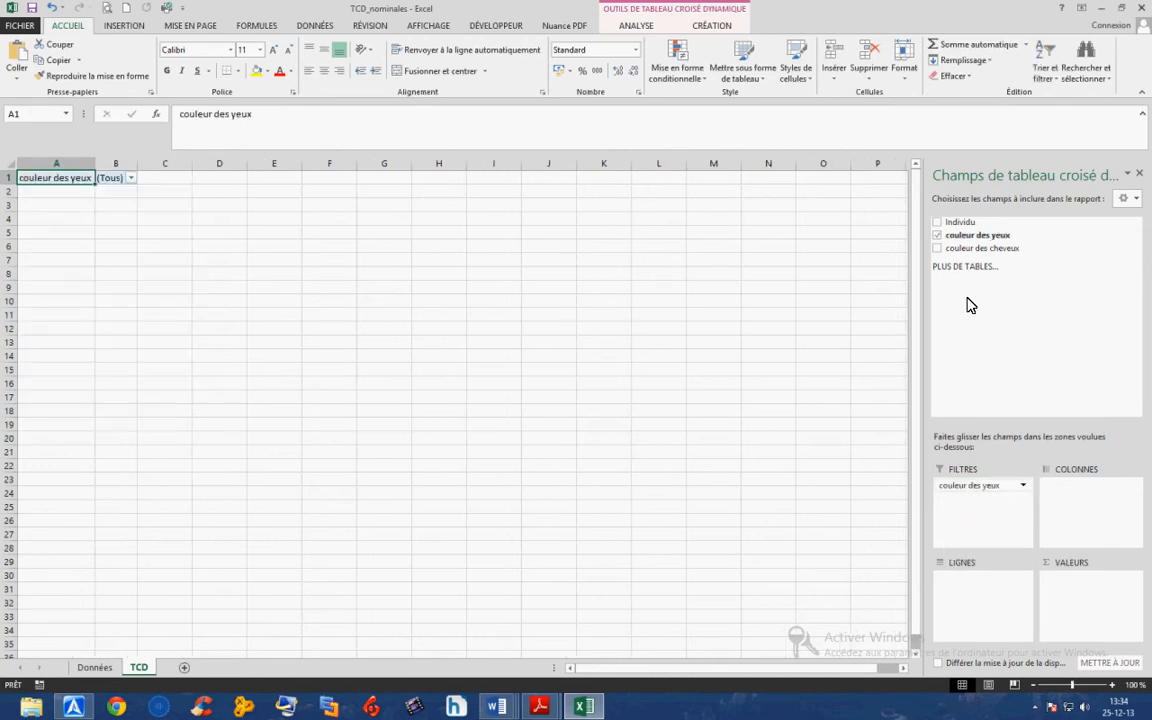
{"action": "left_click_drag", "start_coordinate": [966, 250], "coordinate": [998, 585]}
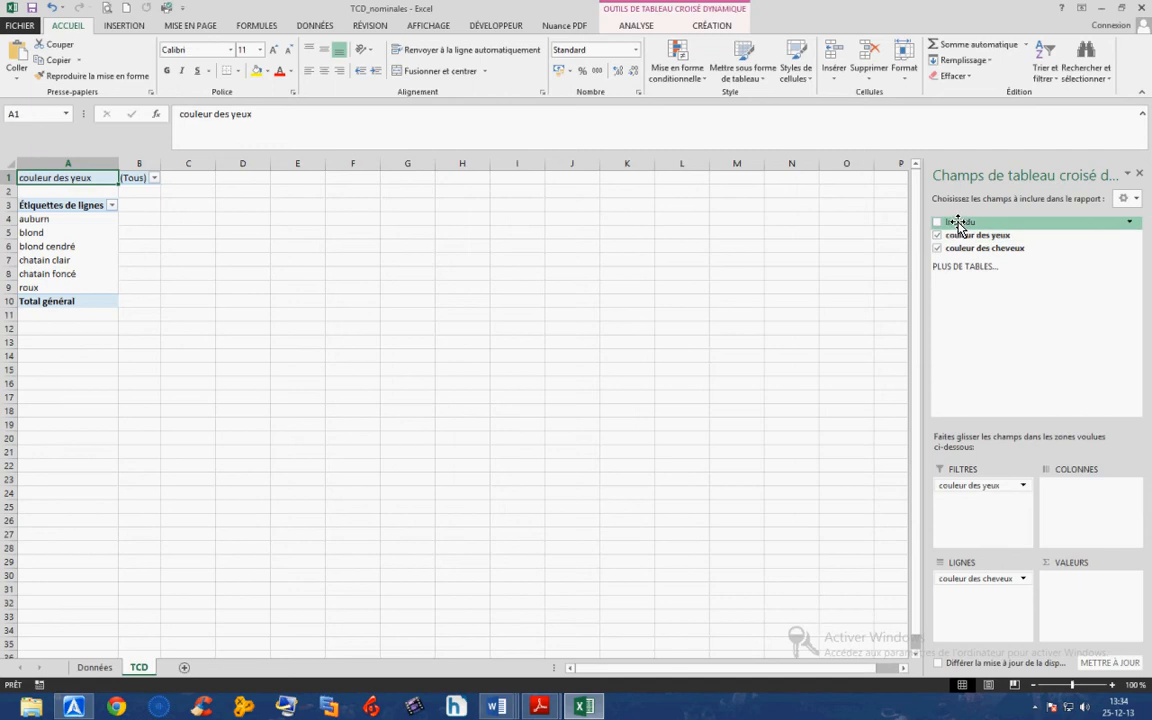
{"action": "left_click_drag", "start_coordinate": [961, 224], "coordinate": [1102, 604]}
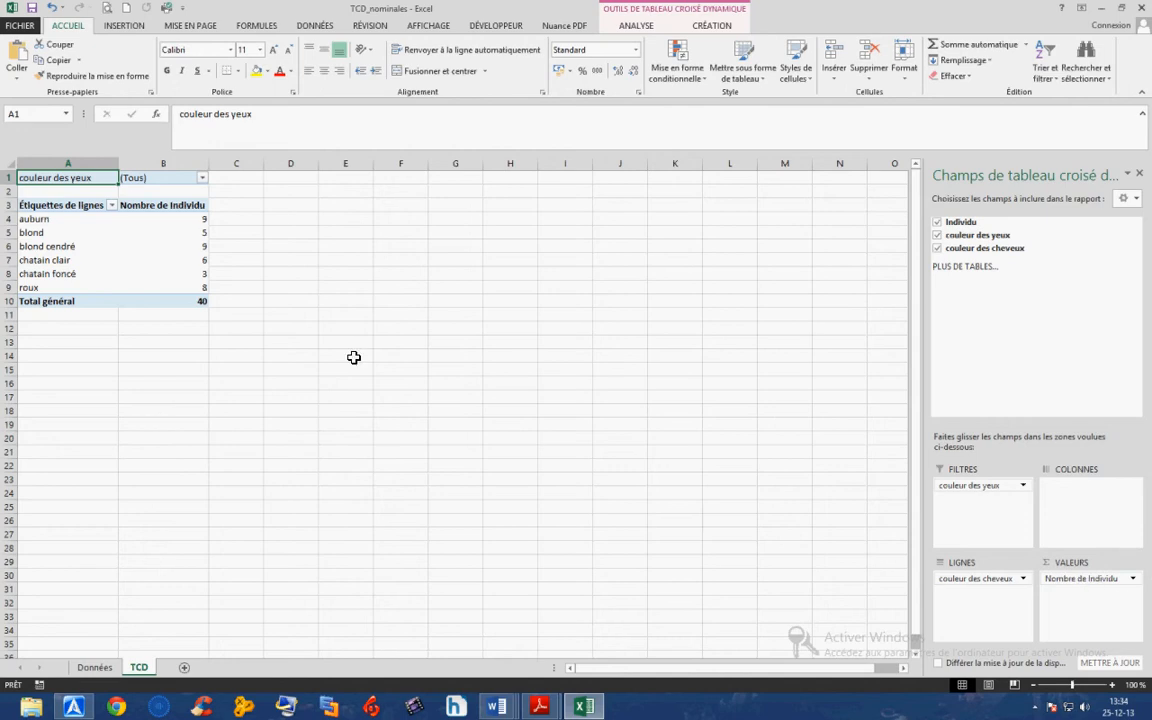
- Examine the number of individuals per hair colour and the grand total in the pivot table
{"action": "left_click", "coordinate": [231, 219]}
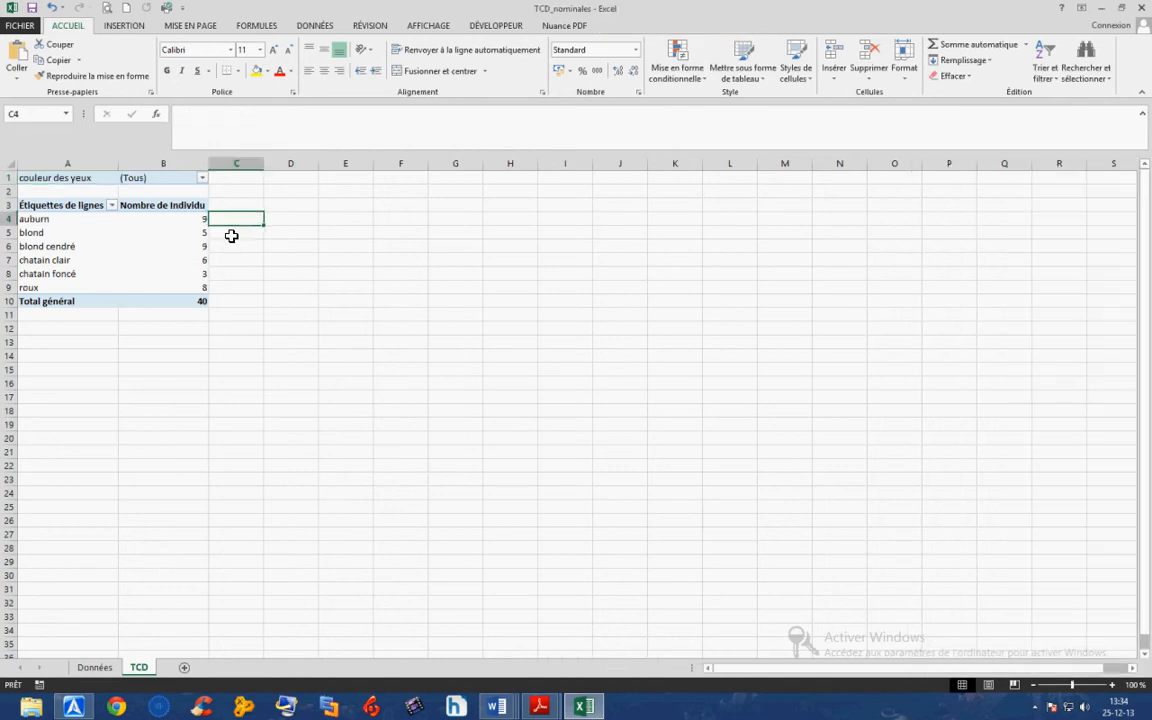
{"action": "left_click", "coordinate": [231, 234]}
{"action": "left_click", "coordinate": [233, 247]}
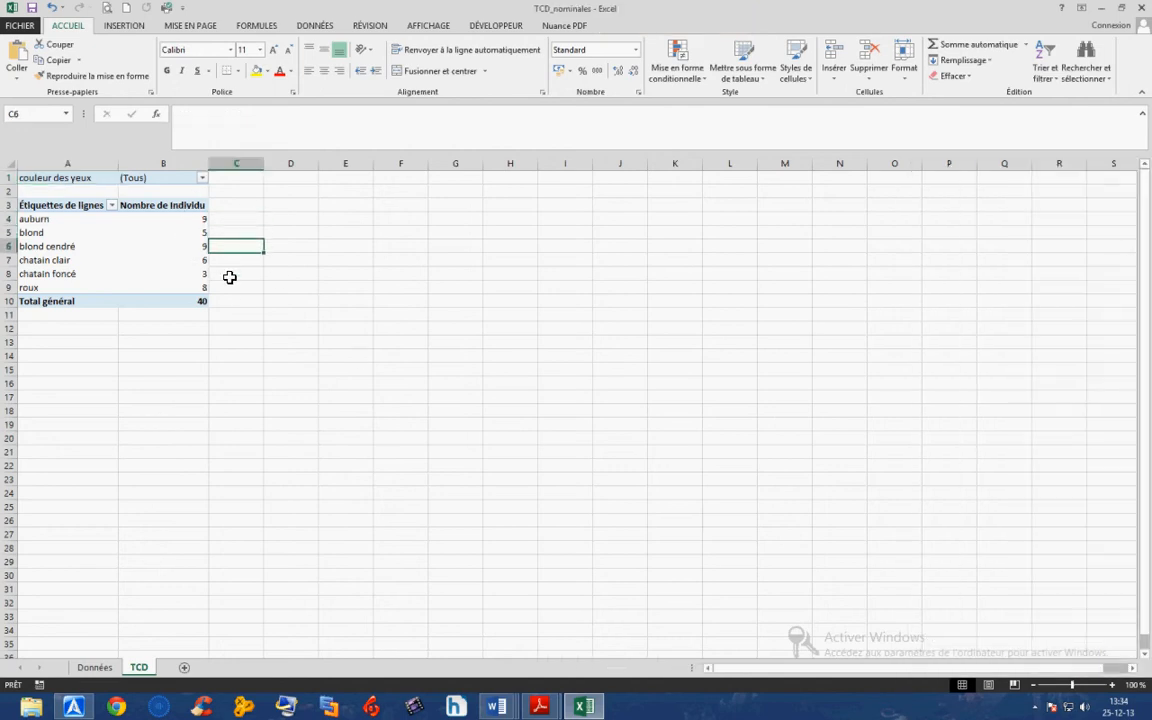
{"action": "left_click", "coordinate": [227, 300]}
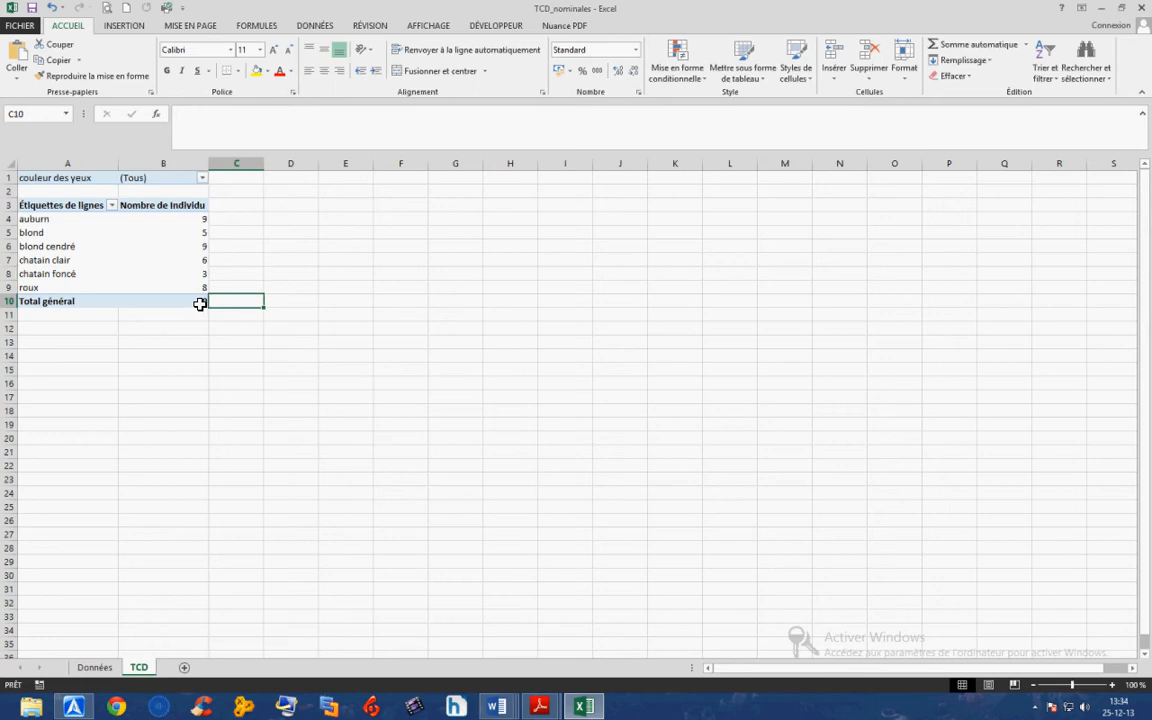
{"action": "left_click", "coordinate": [200, 304]}
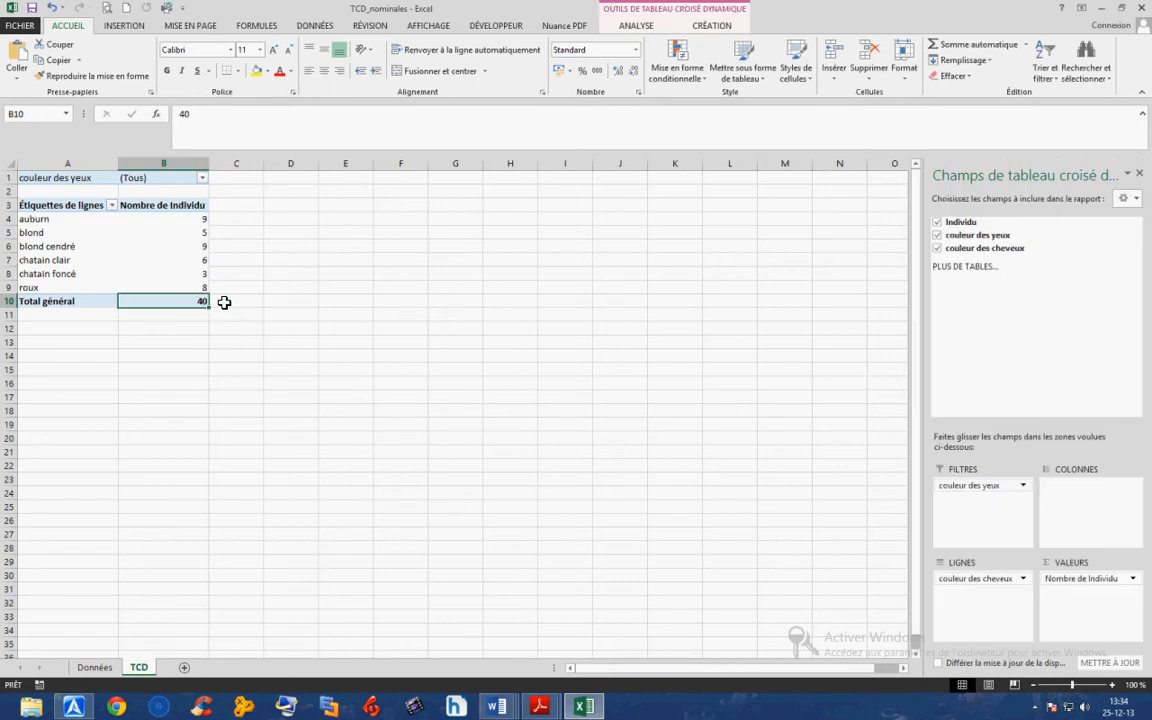
{"action": "left_click", "coordinate": [226, 302]}
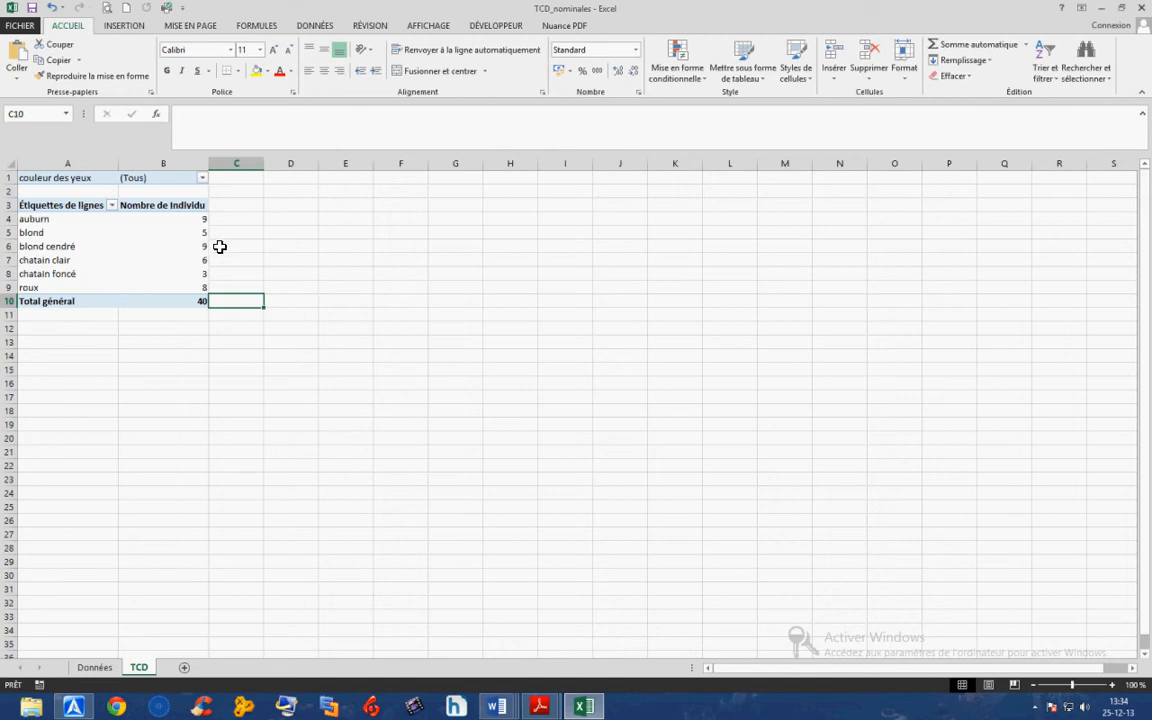
- Enable multiple selection in the couleur des yeux filter and keep only violet
{"action": "left_click", "coordinate": [203, 178]}
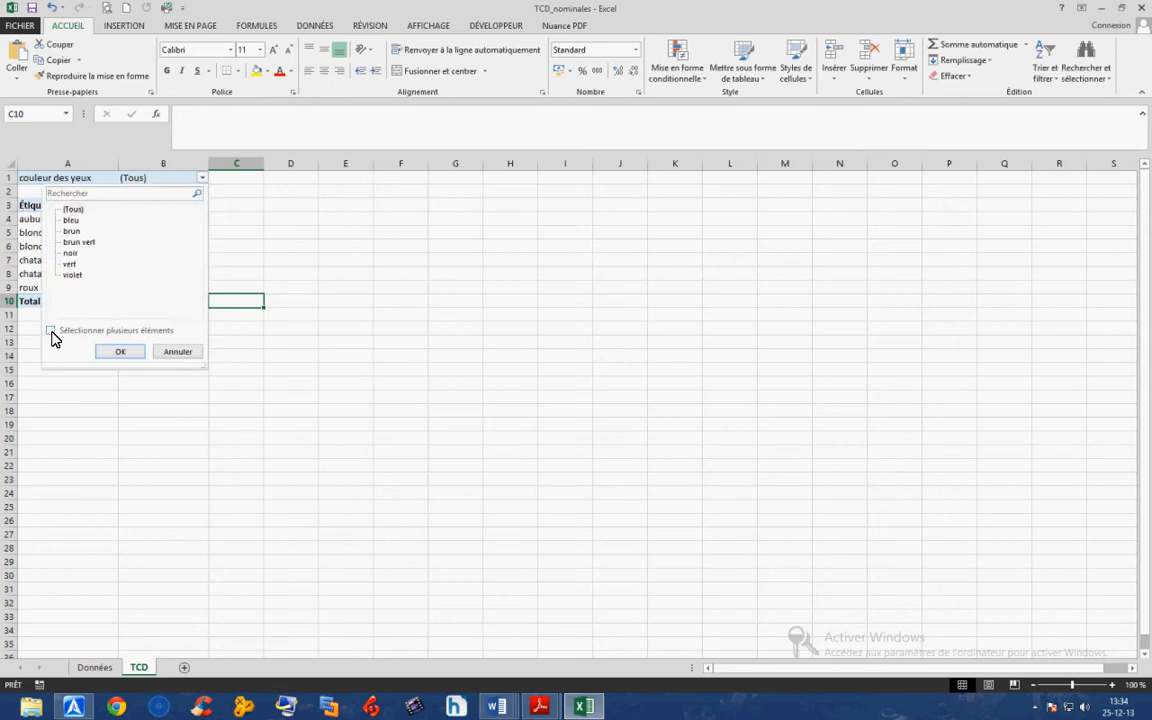
{"action": "left_click", "coordinate": [50, 331]}
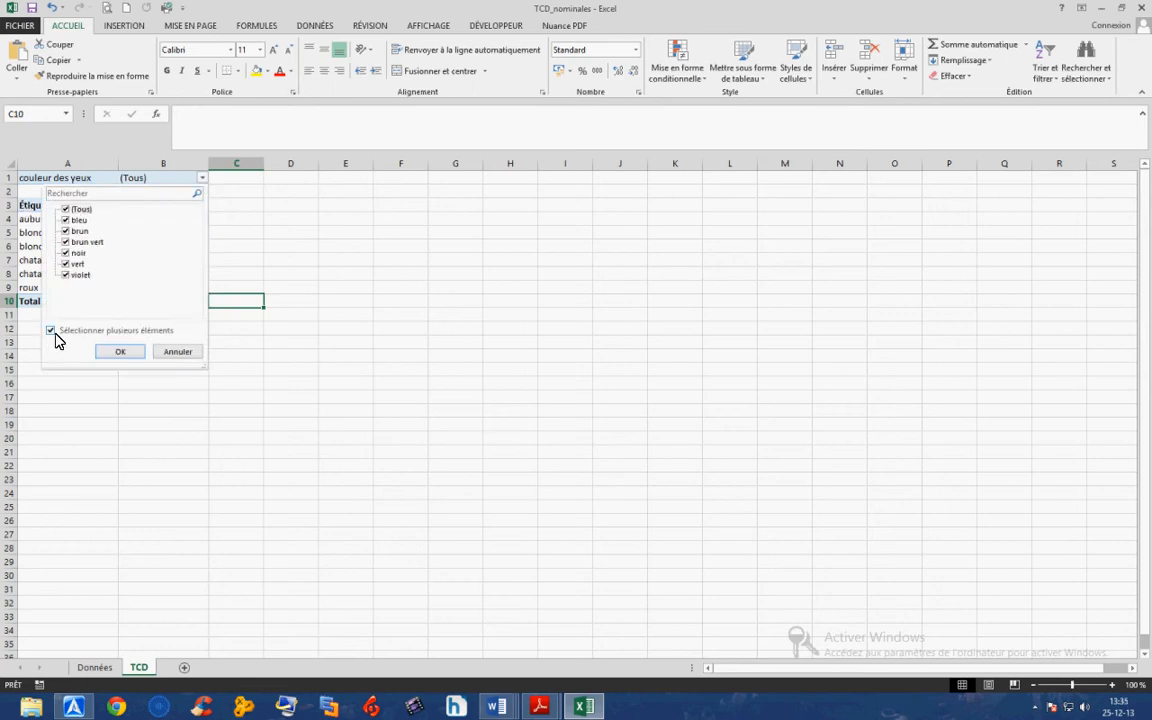
{"action": "left_click", "coordinate": [66, 210]}
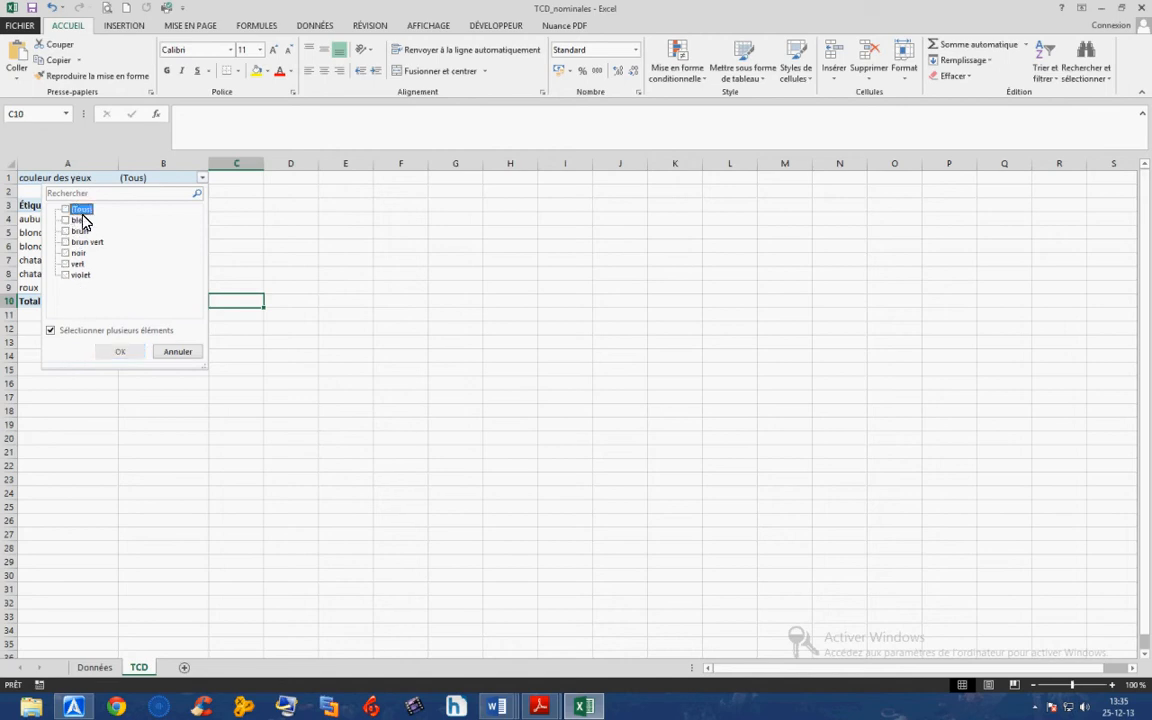
{"action": "left_click", "coordinate": [66, 276]}
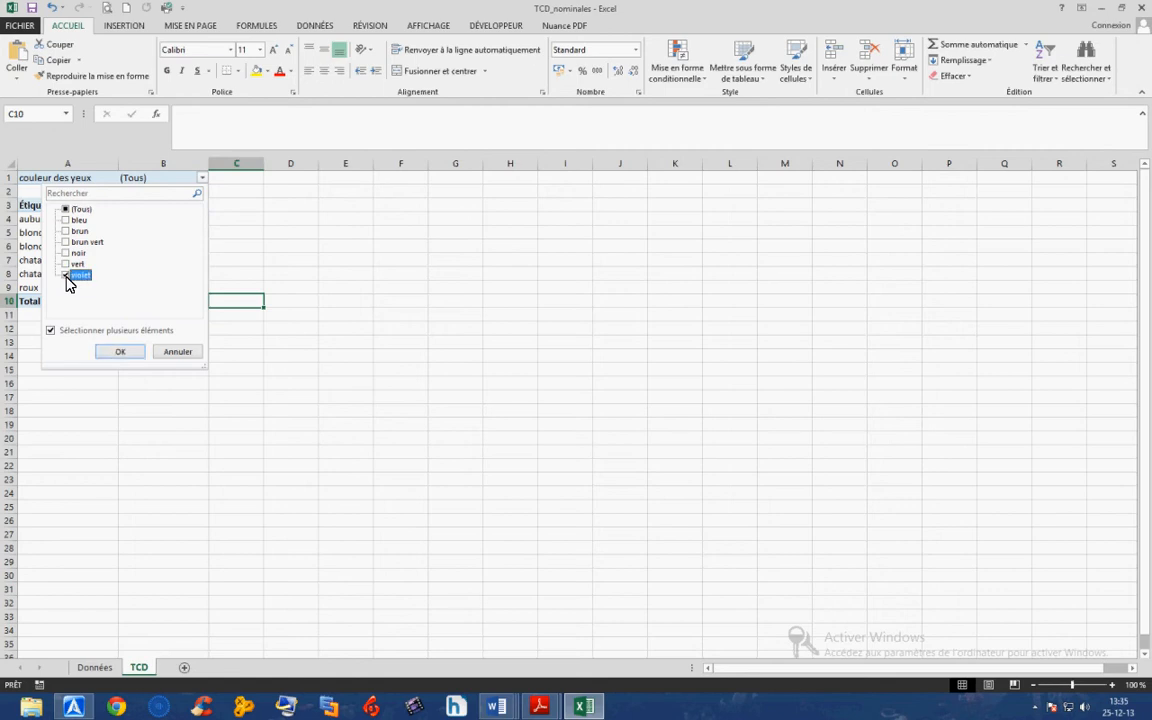
{"action": "left_click", "coordinate": [118, 352]}
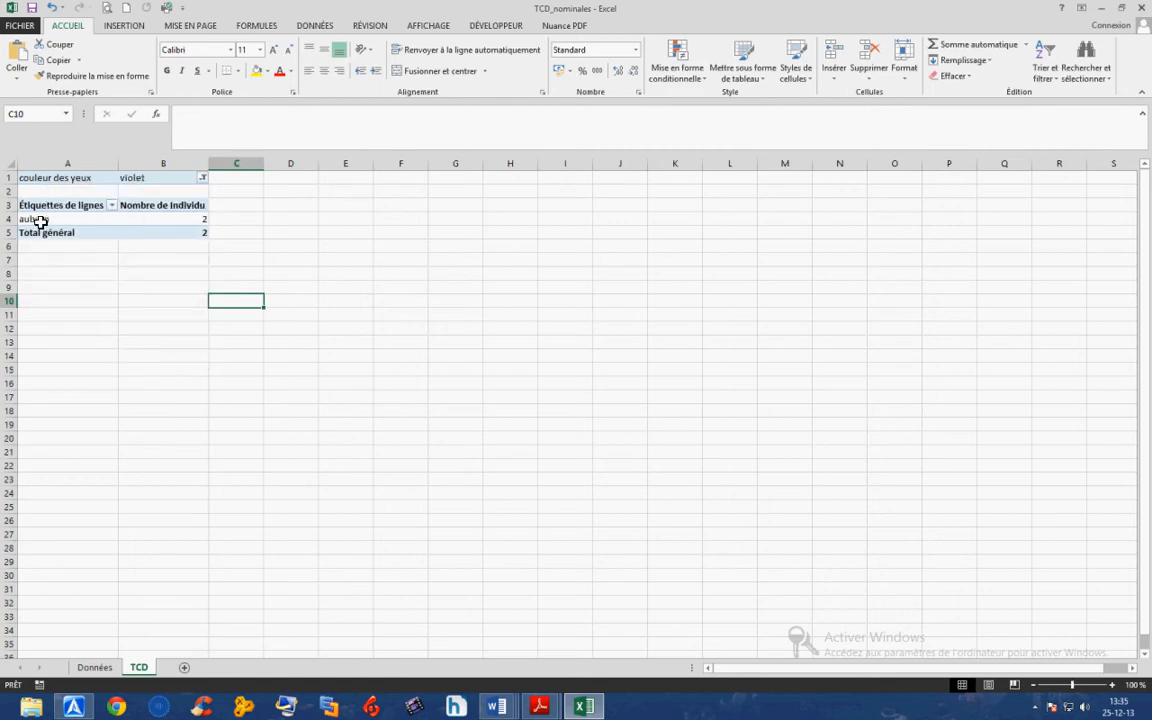
- Change the couleur des yeux filter from violet to noir only
{"action": "left_click", "coordinate": [203, 179]}
{"action": "left_click", "coordinate": [67, 275]}
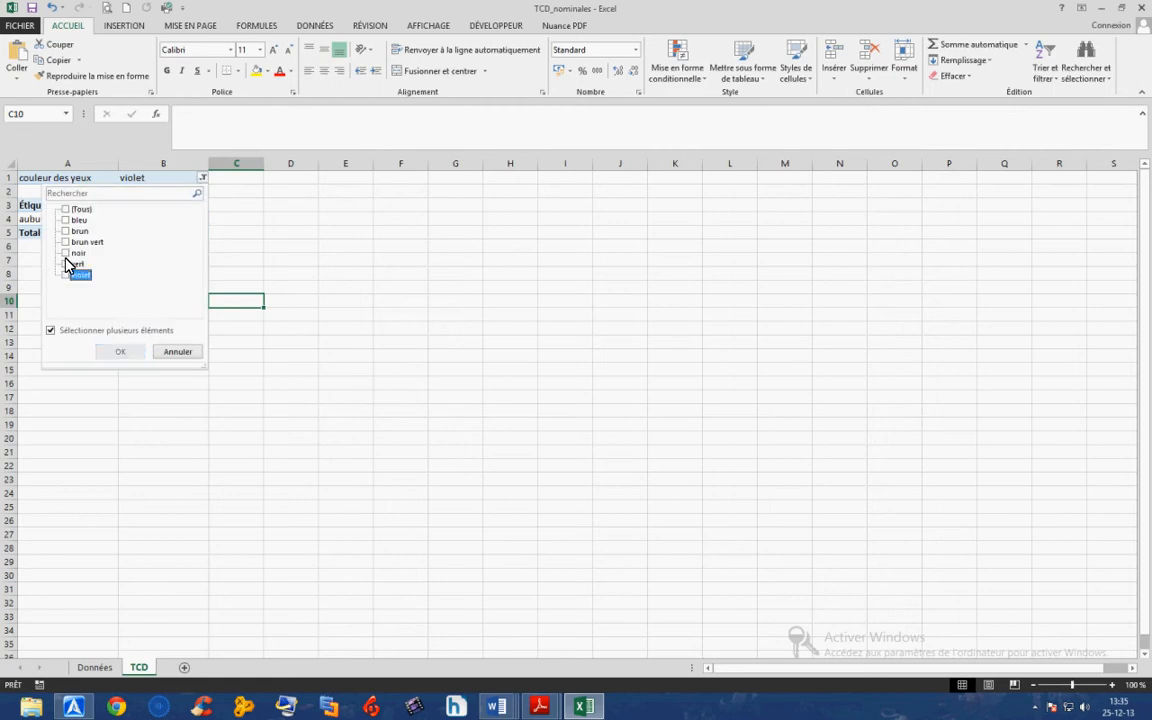
{"action": "left_click", "coordinate": [66, 253]}
{"action": "left_click", "coordinate": [118, 352]}
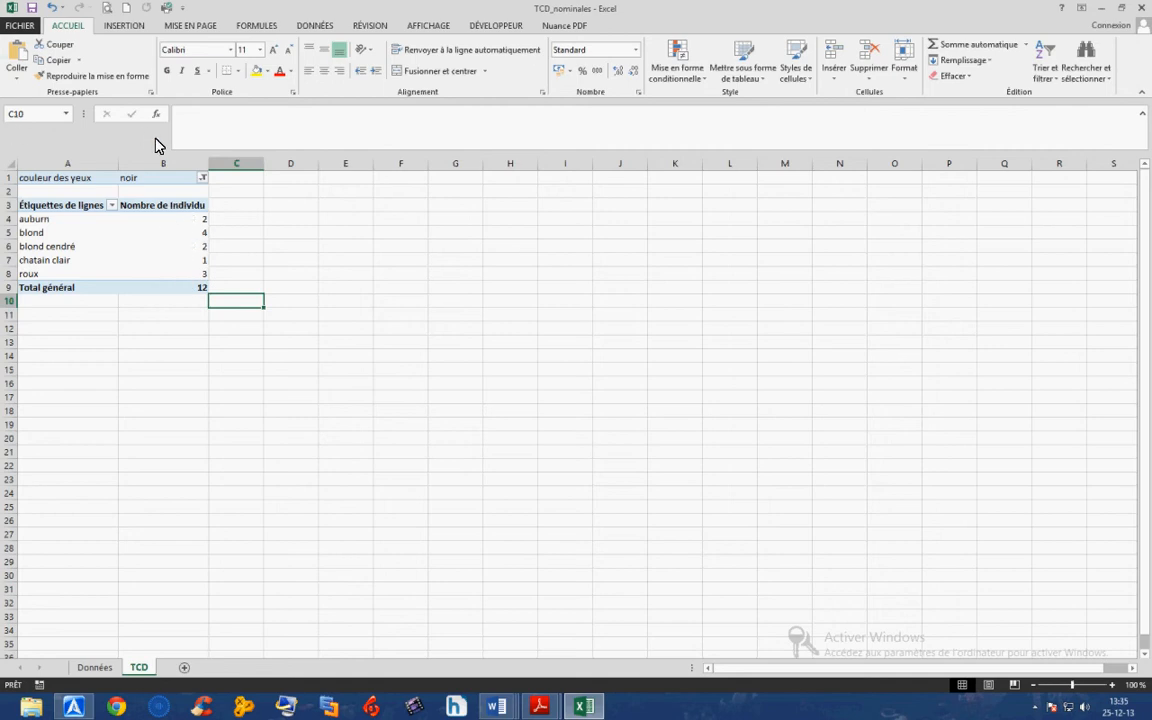
- Reset the couleur des yeux filter to include all eye colours
{"action": "left_click", "coordinate": [203, 179]}
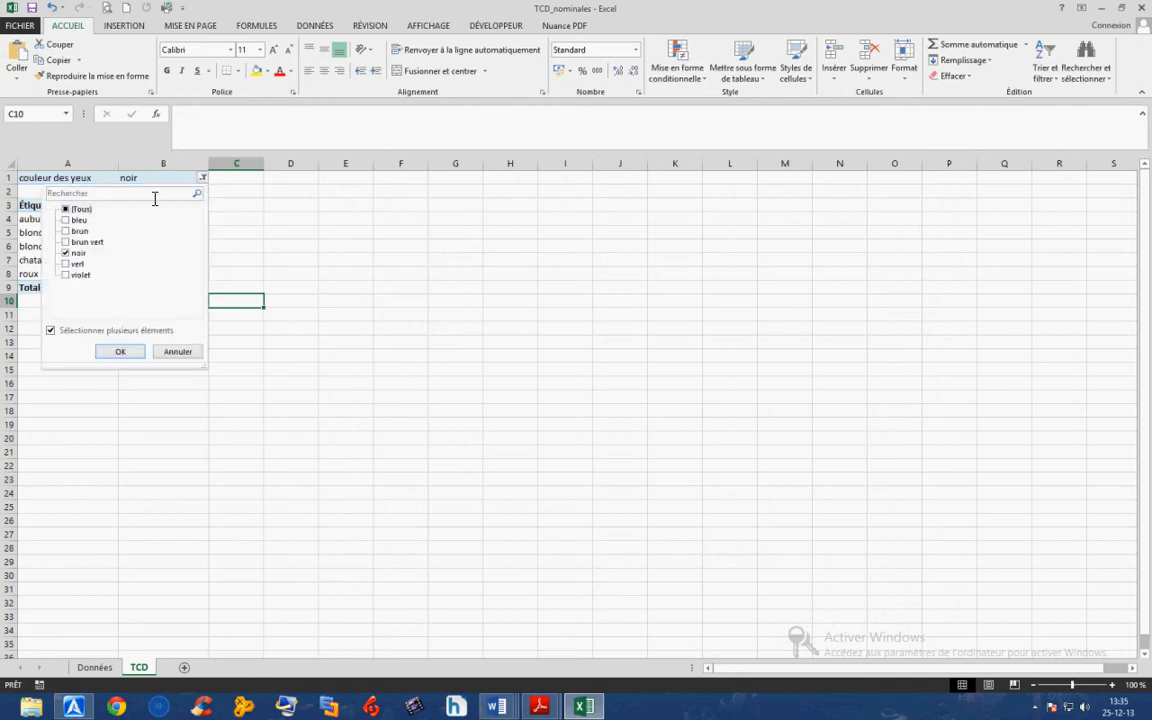
{"action": "left_click", "coordinate": [66, 210]}
{"action": "left_click", "coordinate": [115, 351]}
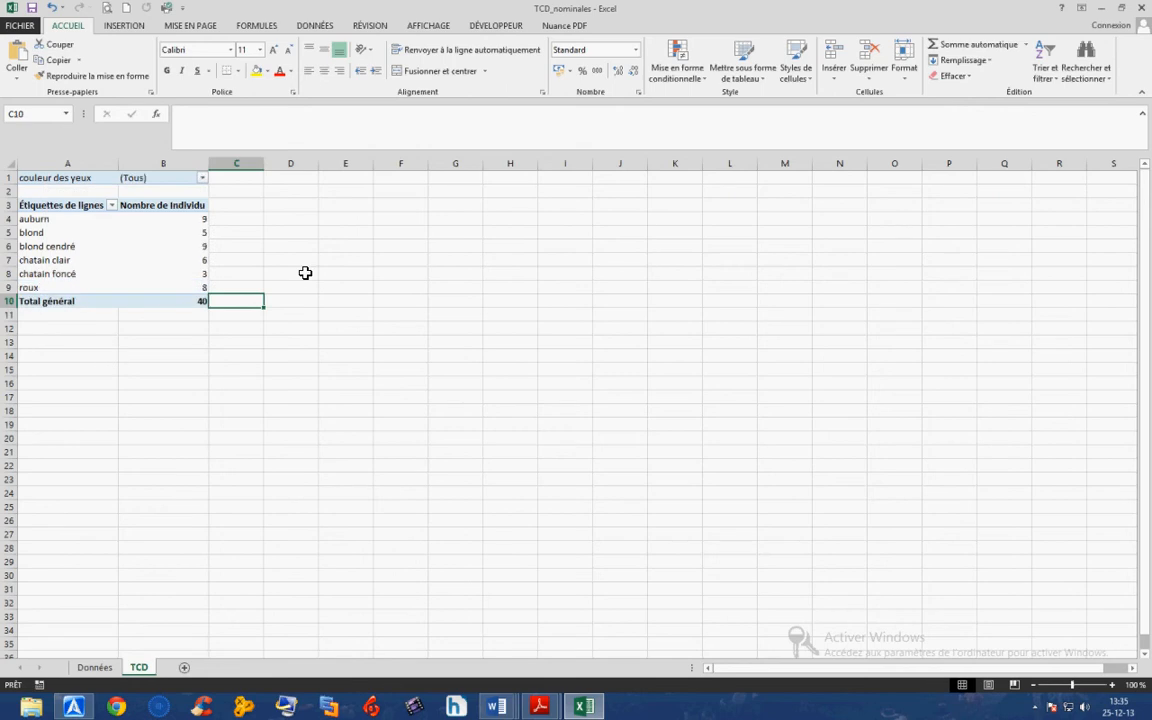
- Display the Nombre de Individu values as % du total général and check the total row
{"action": "left_click", "coordinate": [160, 218]}
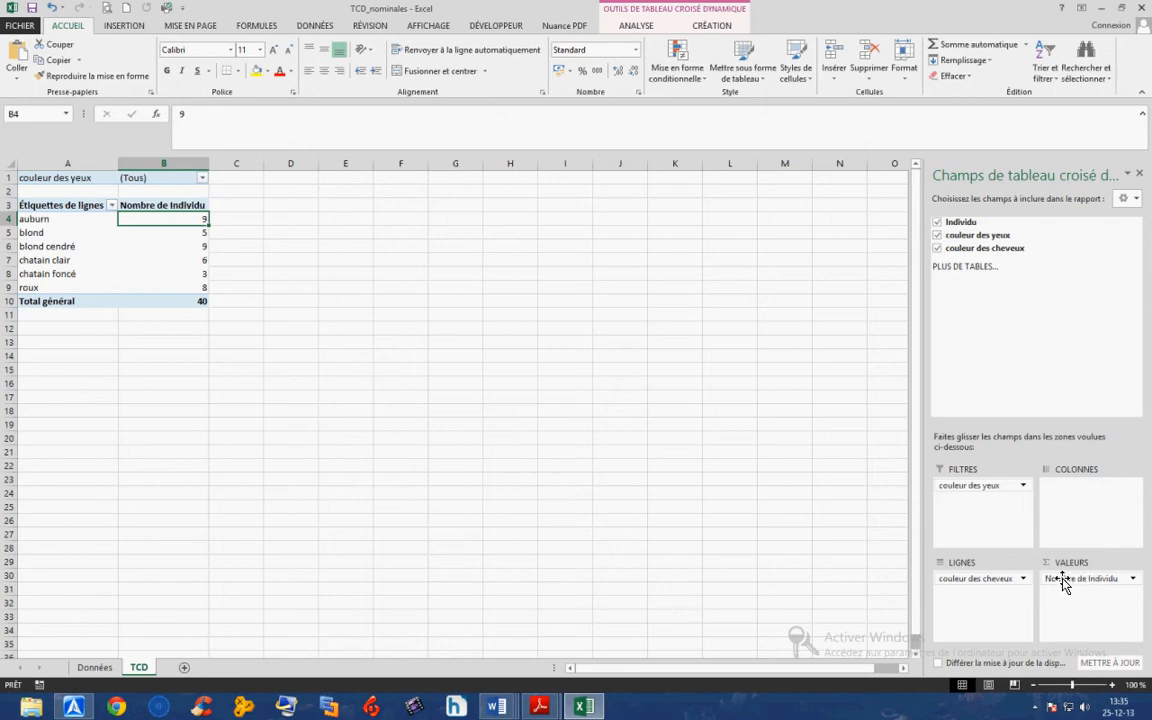
{"action": "left_click", "coordinate": [1134, 580]}
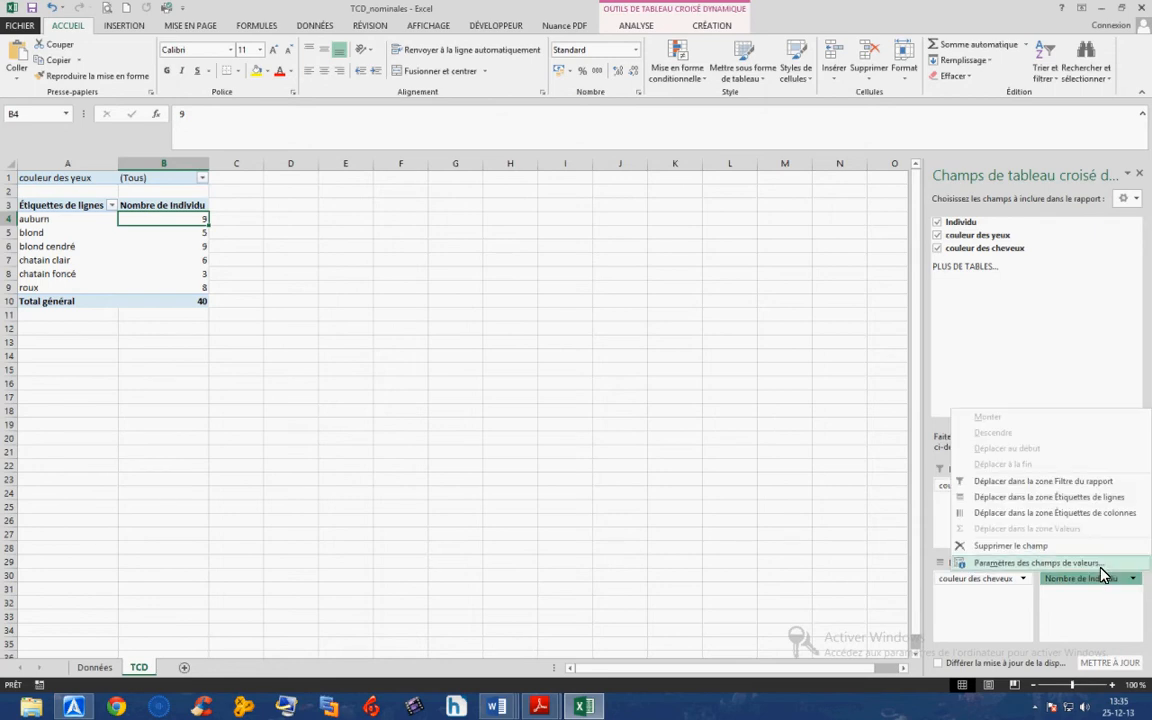
{"action": "left_click", "coordinate": [1100, 566]}
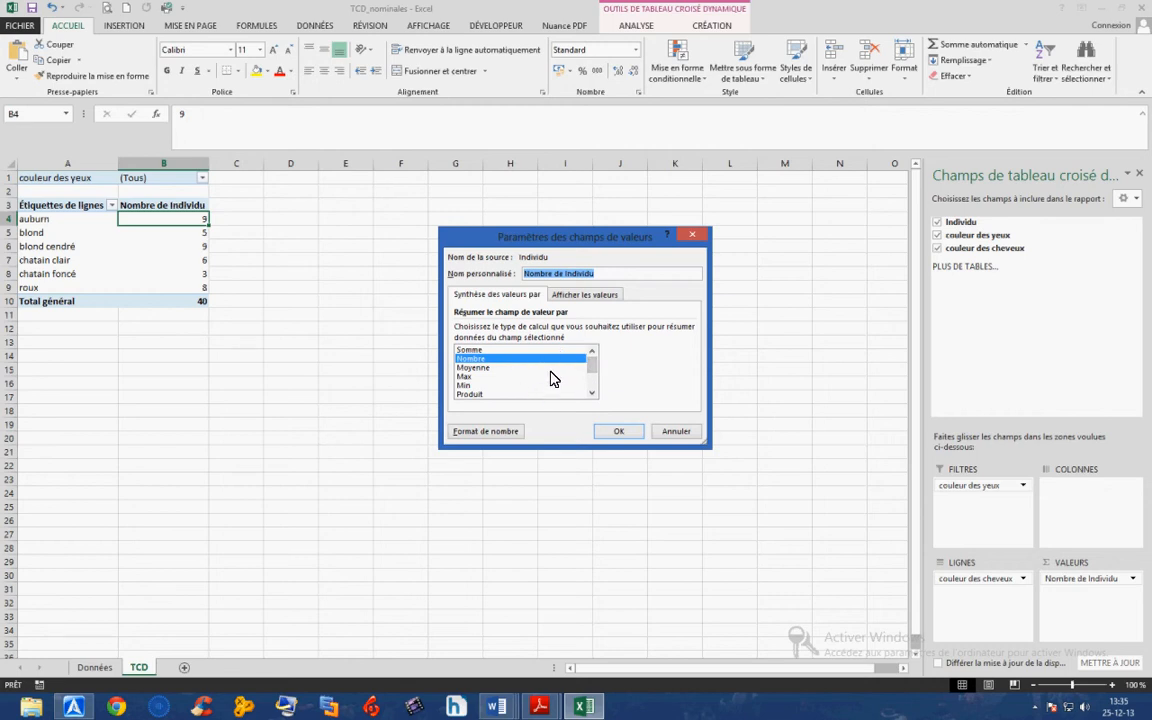
{"action": "left_click", "coordinate": [570, 297]}
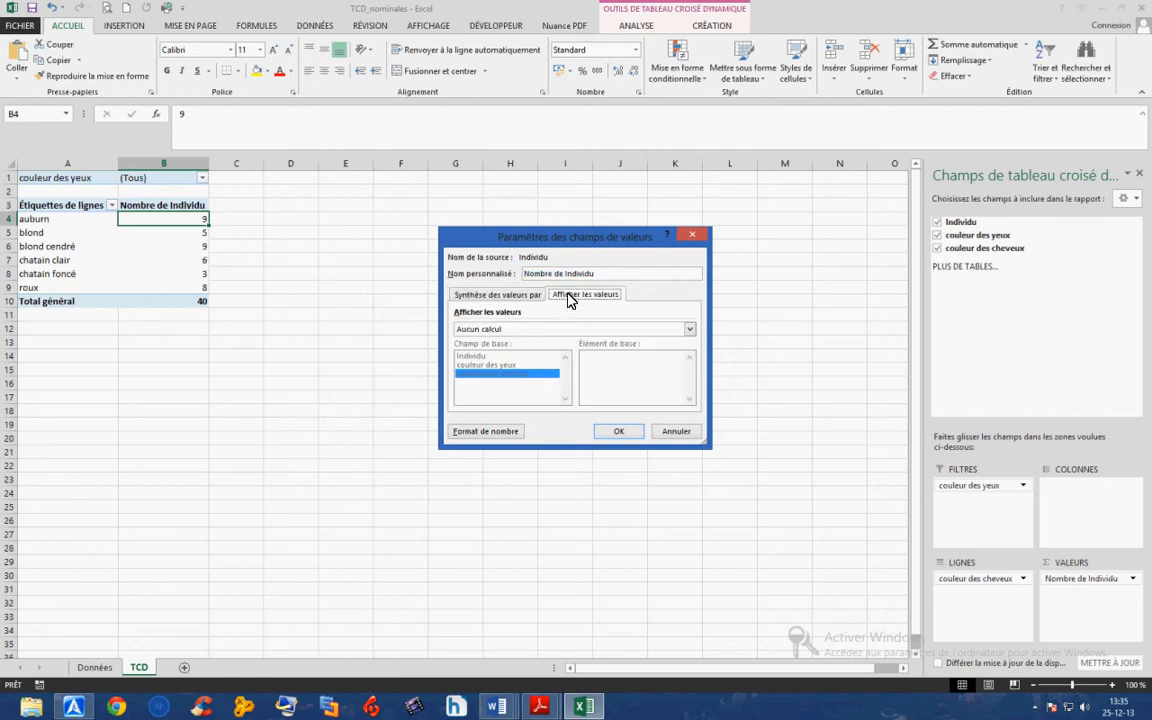
{"action": "left_click", "coordinate": [494, 329]}
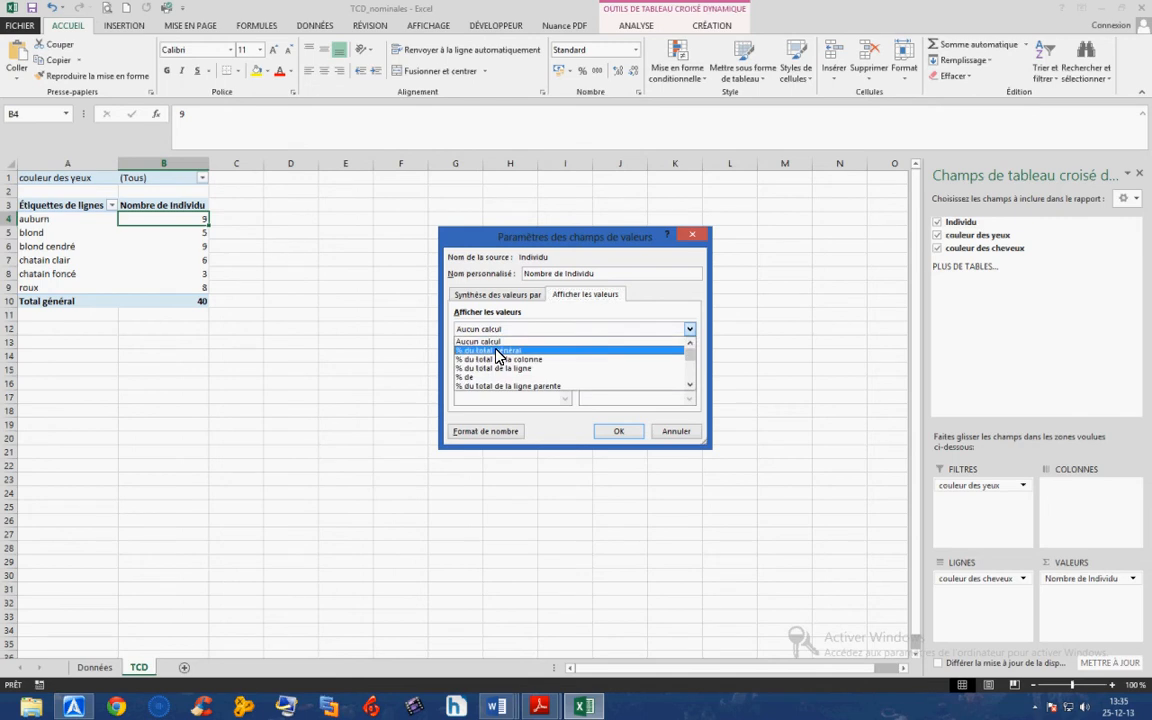
{"action": "left_click", "coordinate": [497, 351]}
{"action": "left_click", "coordinate": [609, 431]}
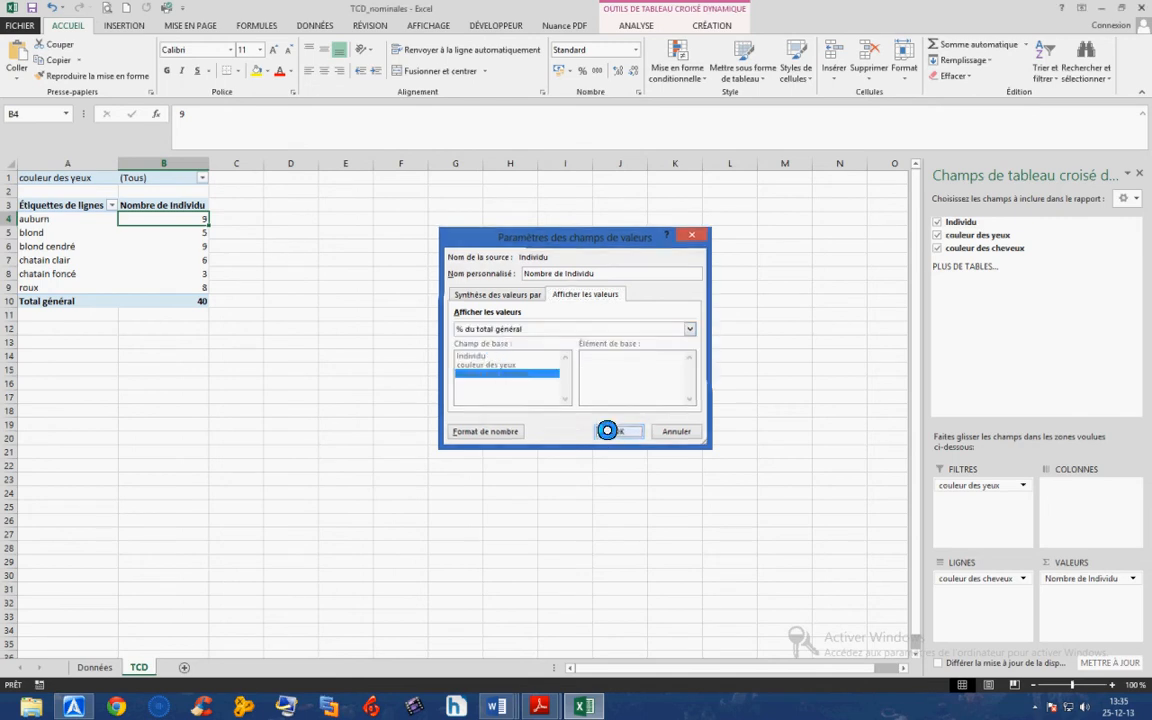
{"action": "left_click", "coordinate": [171, 304]}
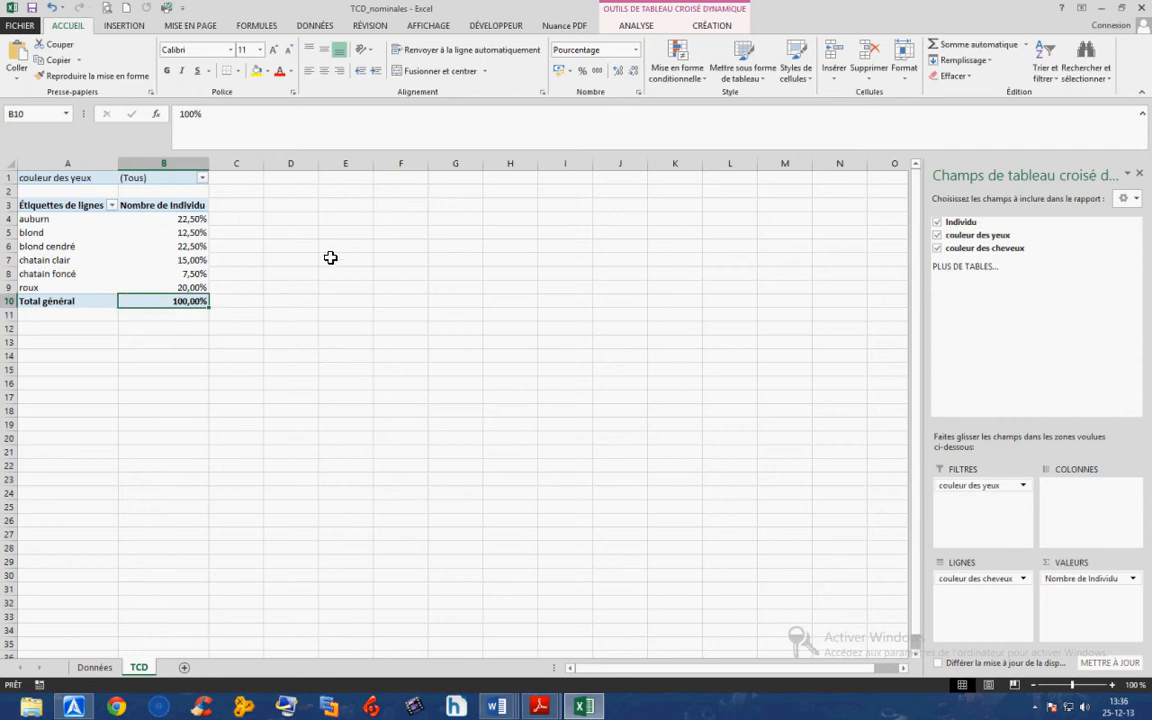
- Undo the percentage display of Nombre de Individu in the hair colour pivot table
{"action": "left_click_drag", "start_coordinate": [215, 219], "coordinate": [233, 285]}
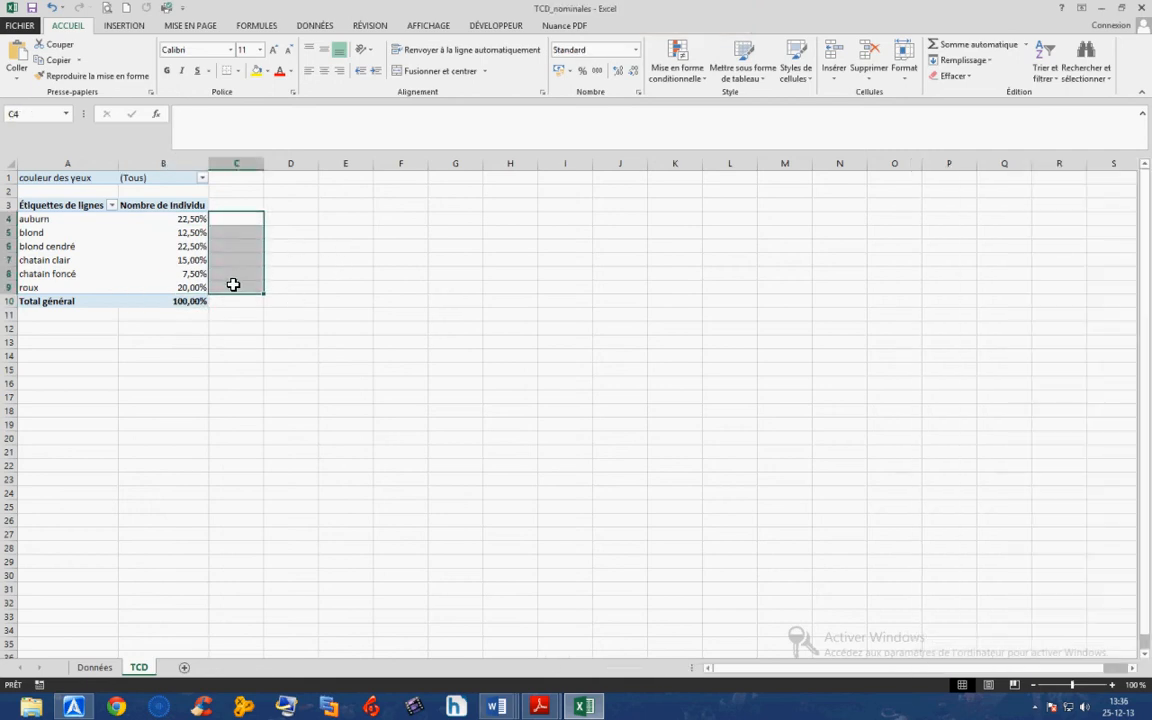
{"action": "left_click", "coordinate": [310, 283]}
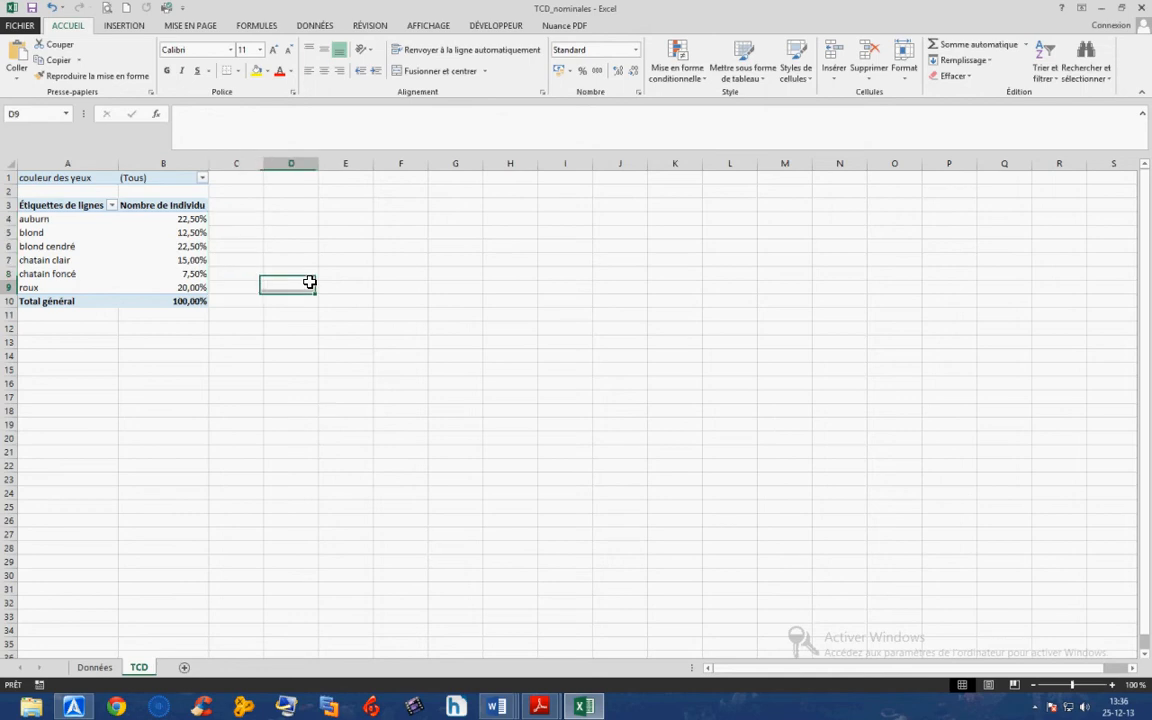
{"action": "left_click", "coordinate": [50, 8]}
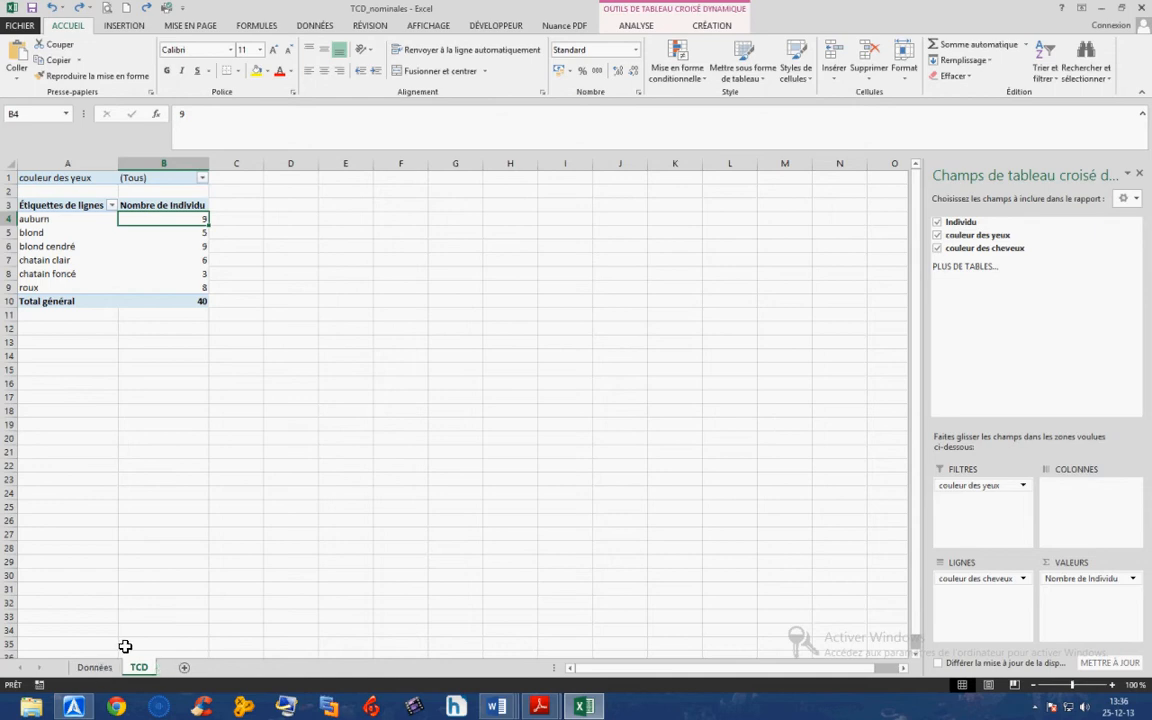
- Create a second pivot table from the Données range A1:C41, placed on the existing TCD sheet at cell D1
{"action": "left_click", "coordinate": [95, 667]}
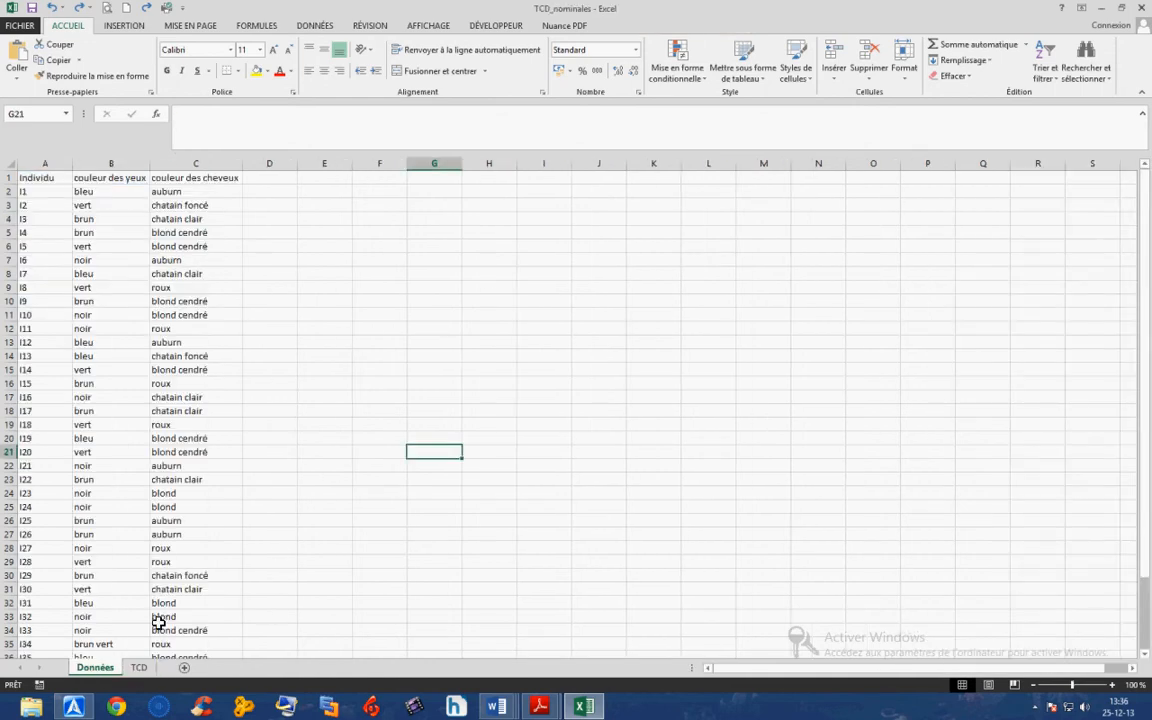
{"action": "left_click", "coordinate": [339, 356]}
{"action": "left_click", "coordinate": [210, 191]}
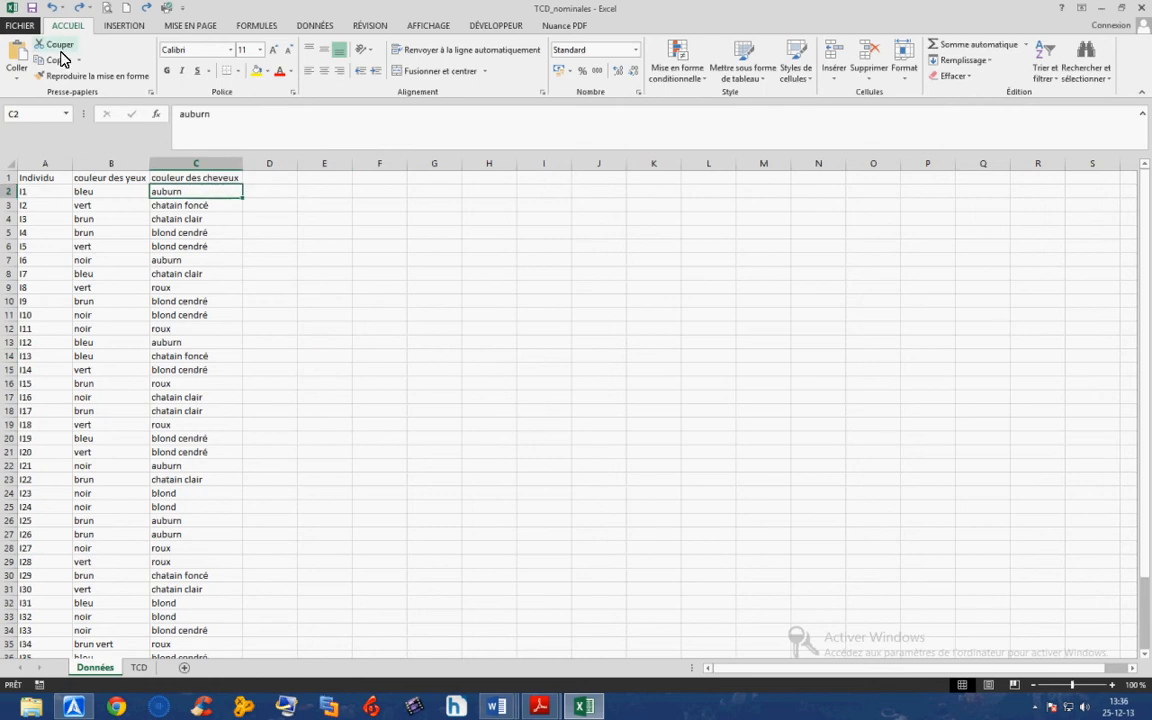
{"action": "left_click", "coordinate": [113, 28]}
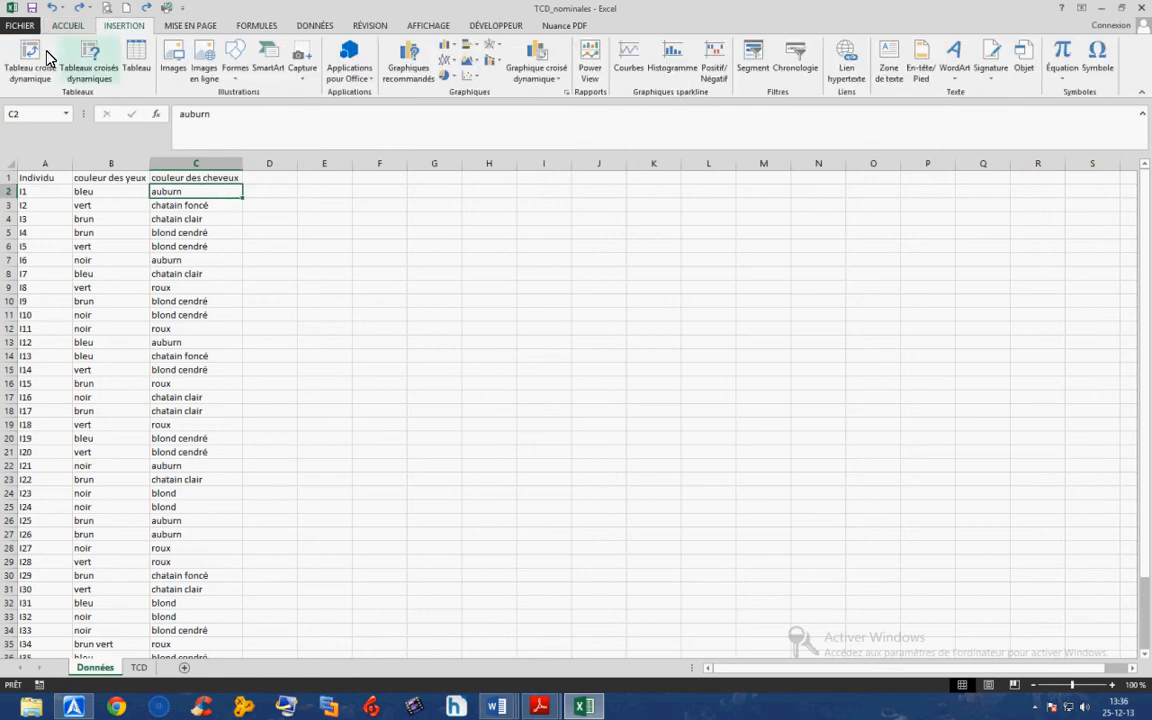
{"action": "left_click", "coordinate": [30, 55]}
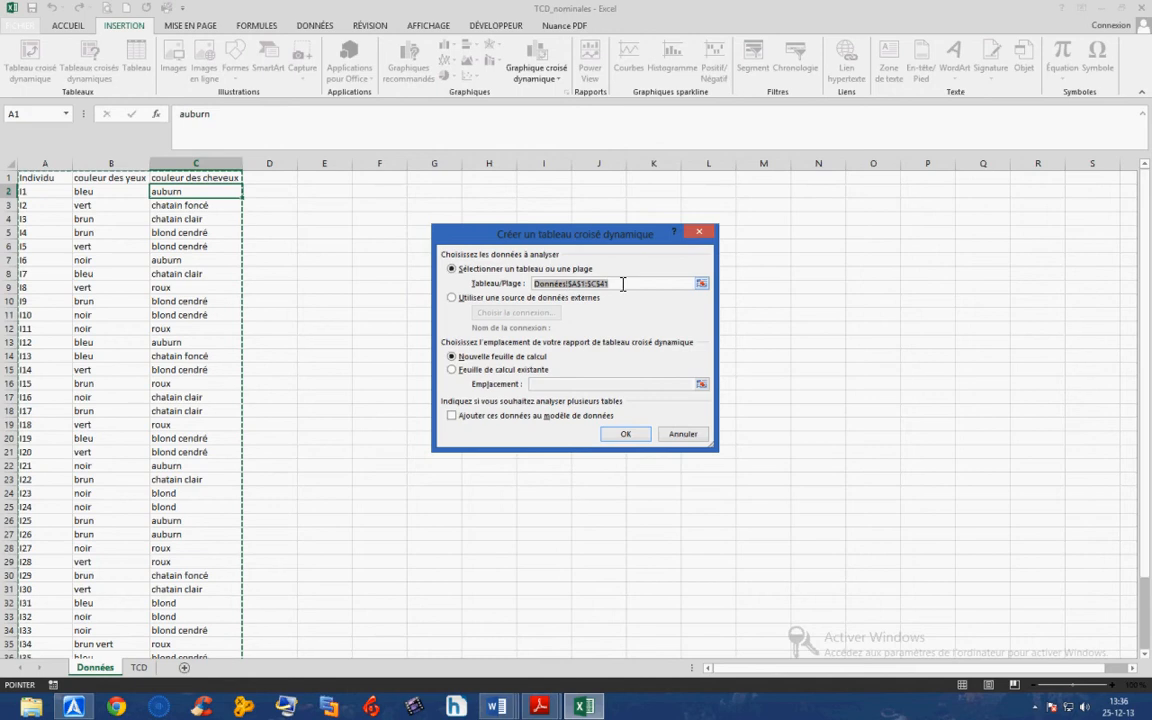
{"action": "left_click", "coordinate": [453, 369]}
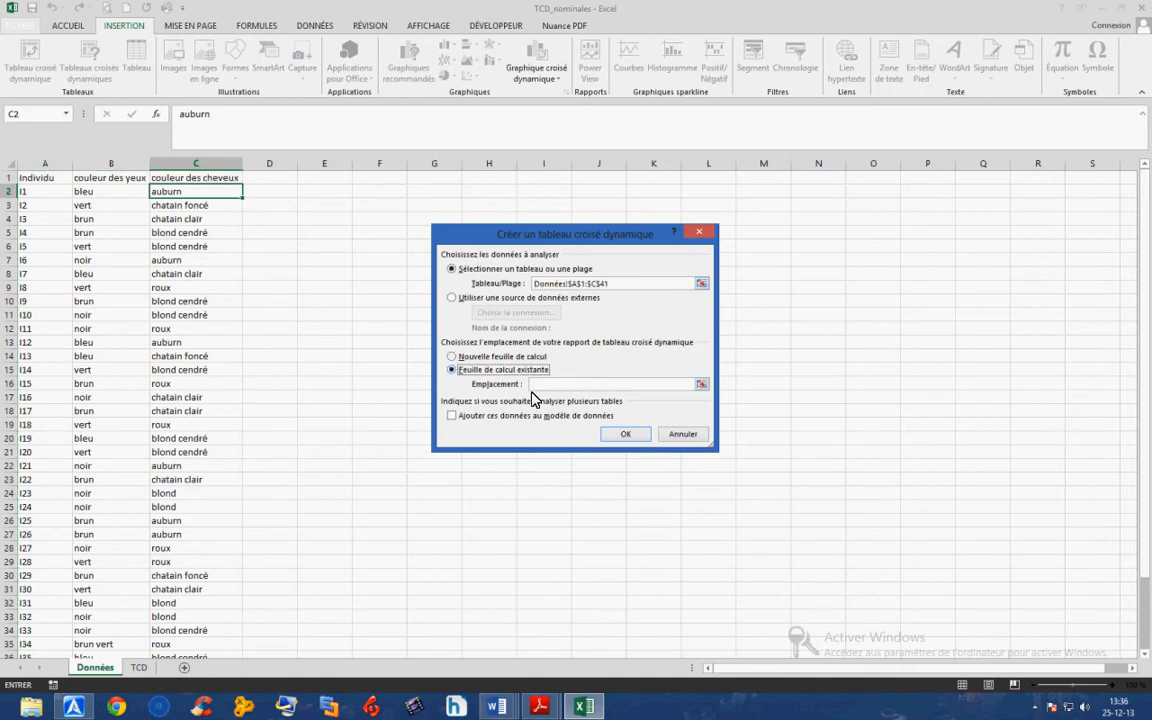
{"action": "left_click", "coordinate": [583, 384]}
{"action": "left_click", "coordinate": [139, 668]}
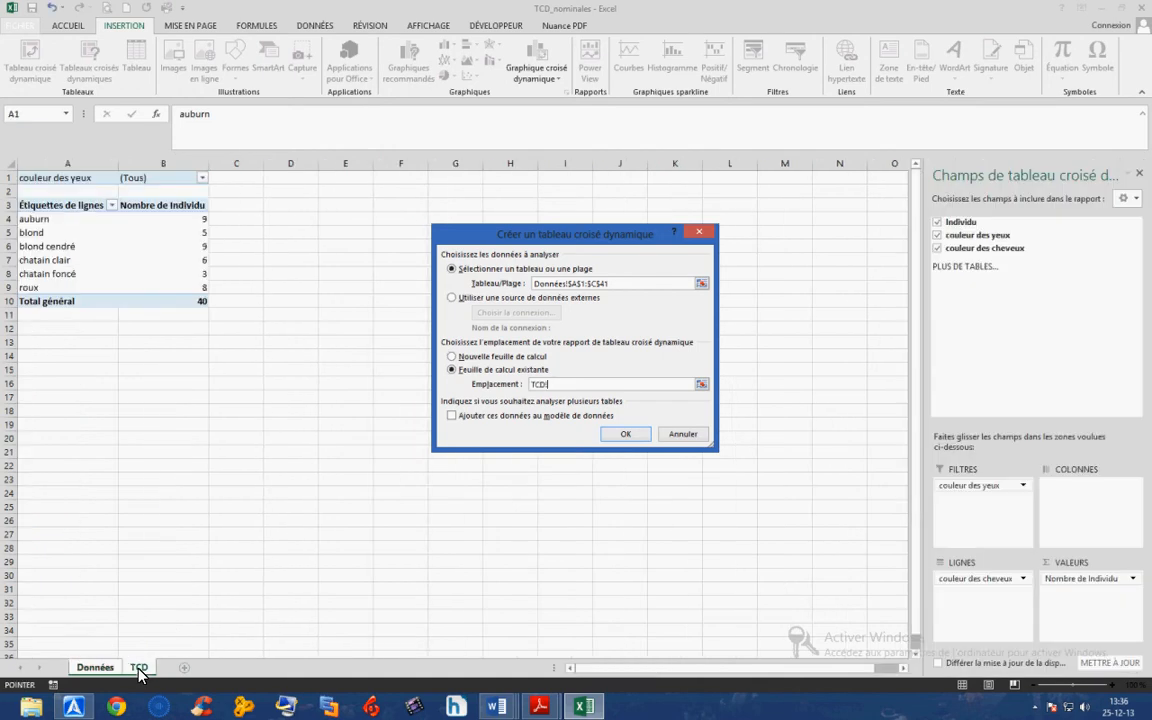
{"action": "left_click", "coordinate": [290, 177]}
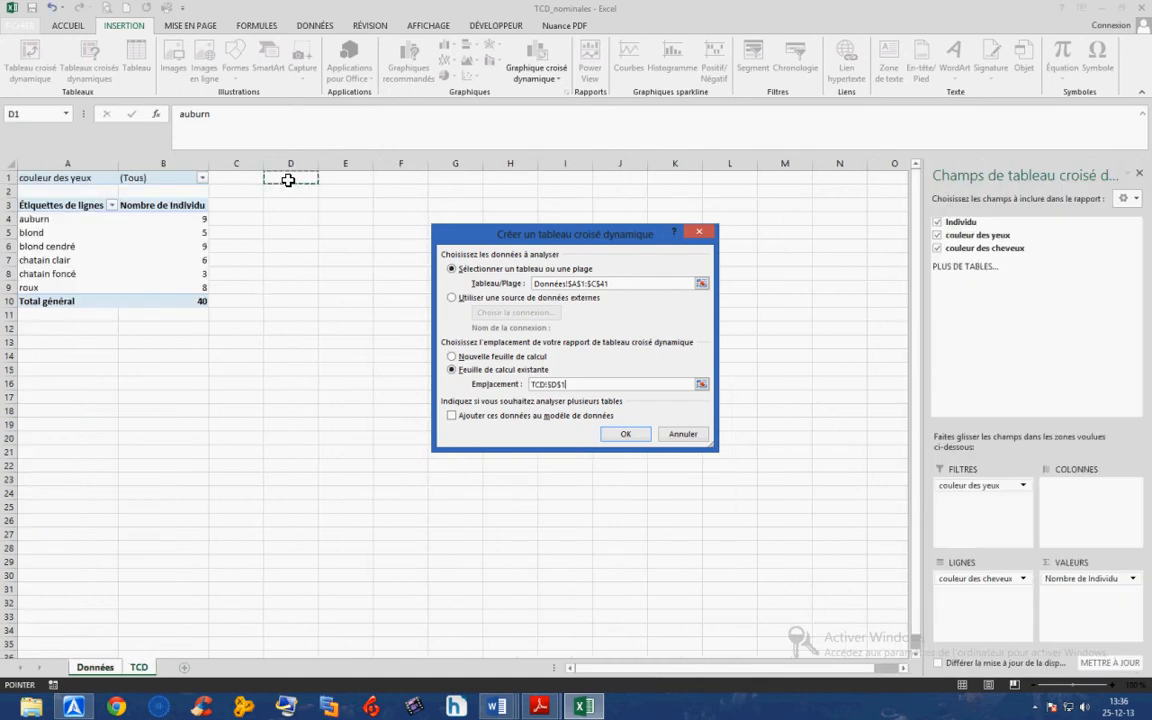
{"action": "left_click", "coordinate": [618, 431]}
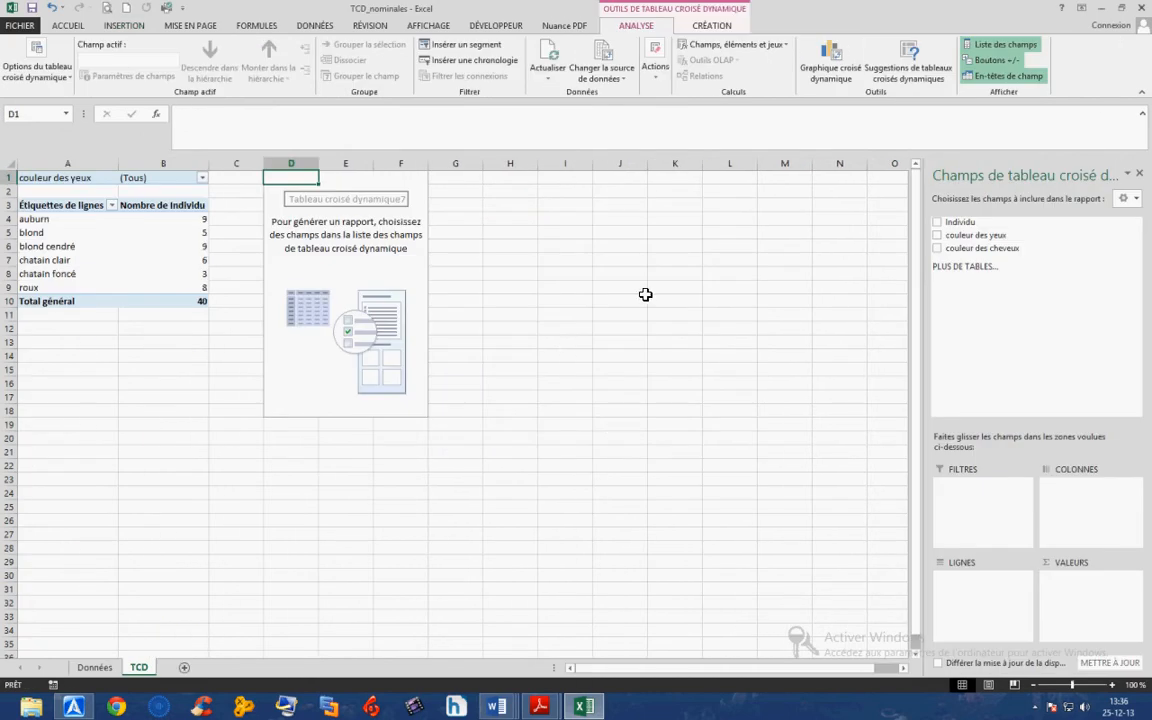
- Lay out the second pivot table with couleur des cheveux as filter, couleur des yeux as rows and the count of Individu as values
{"action": "left_click_drag", "start_coordinate": [997, 254], "coordinate": [1015, 500]}
{"action": "left_click_drag", "start_coordinate": [958, 240], "coordinate": [975, 598]}
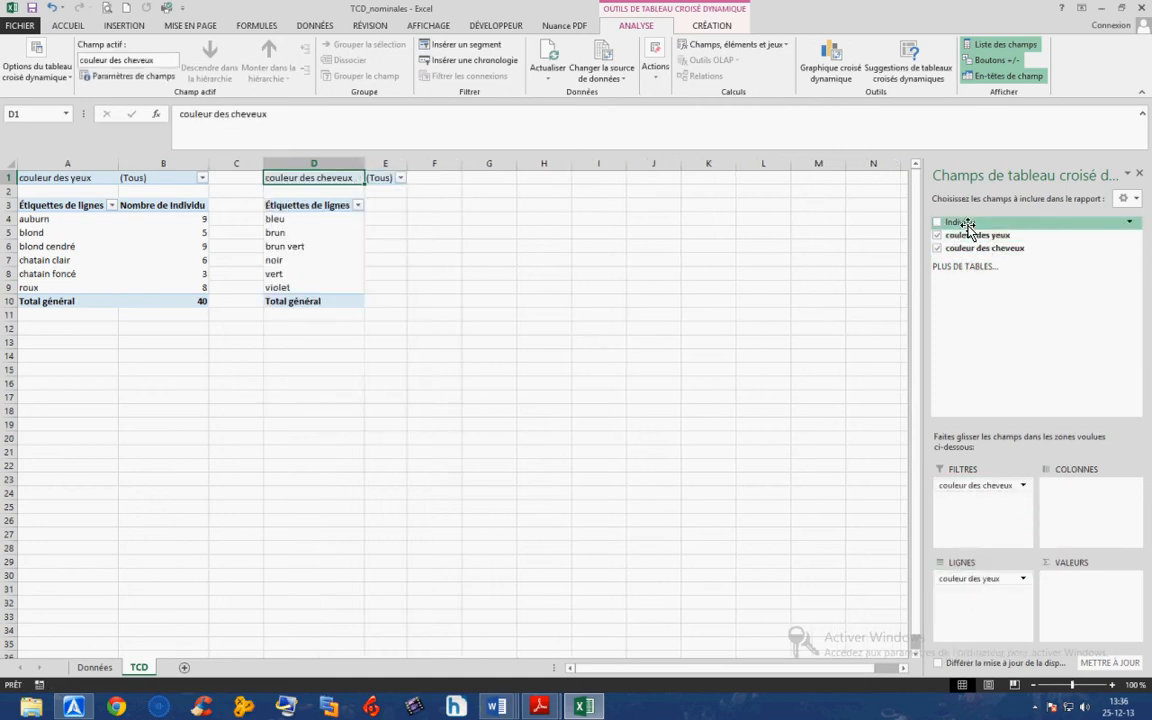
{"action": "left_click_drag", "start_coordinate": [962, 222], "coordinate": [1088, 597]}
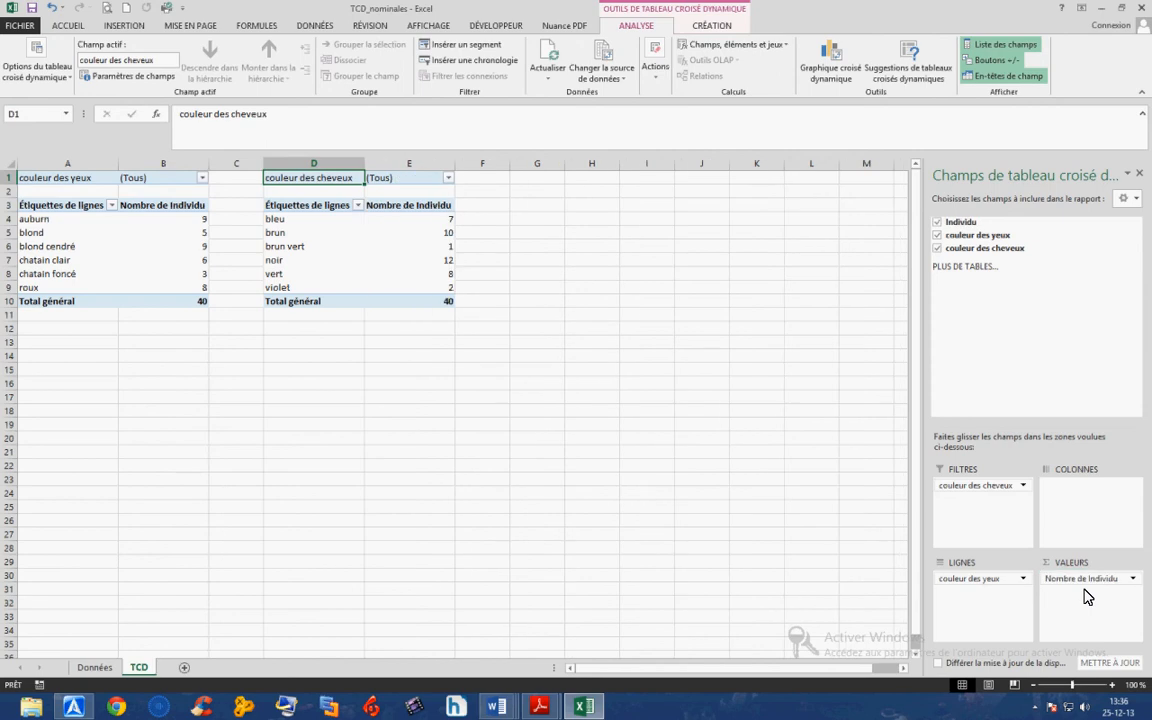
{"action": "left_click", "coordinate": [453, 300]}
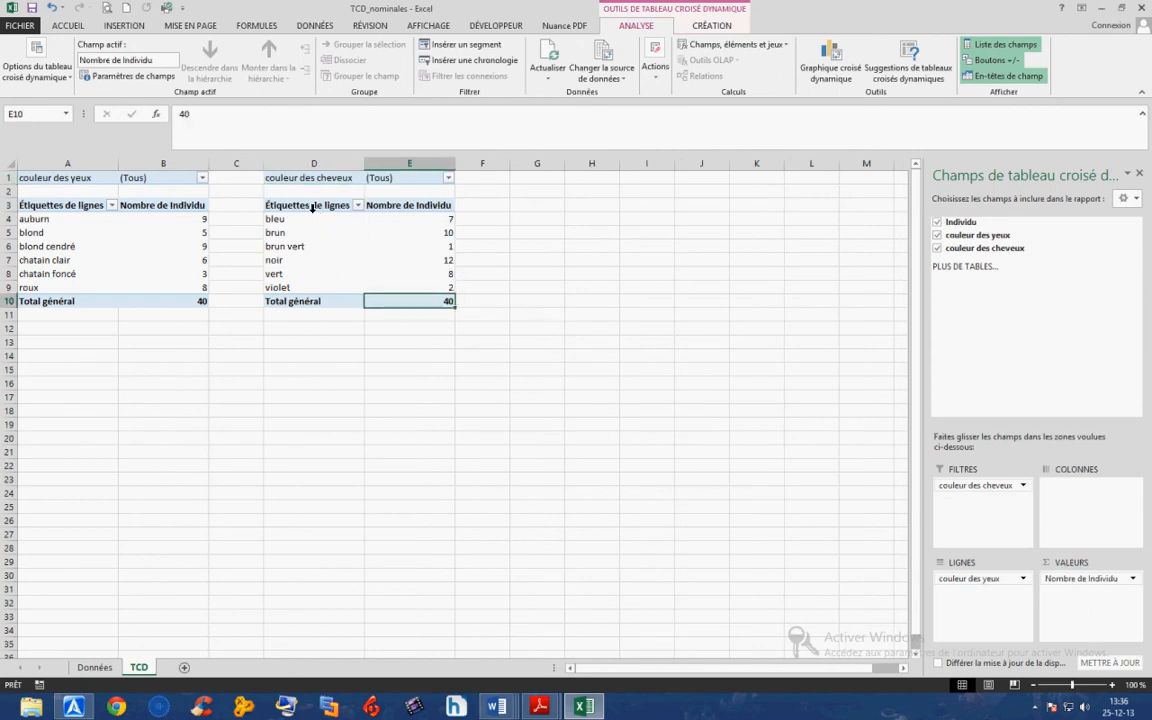
{"action": "left_click", "coordinate": [488, 221]}
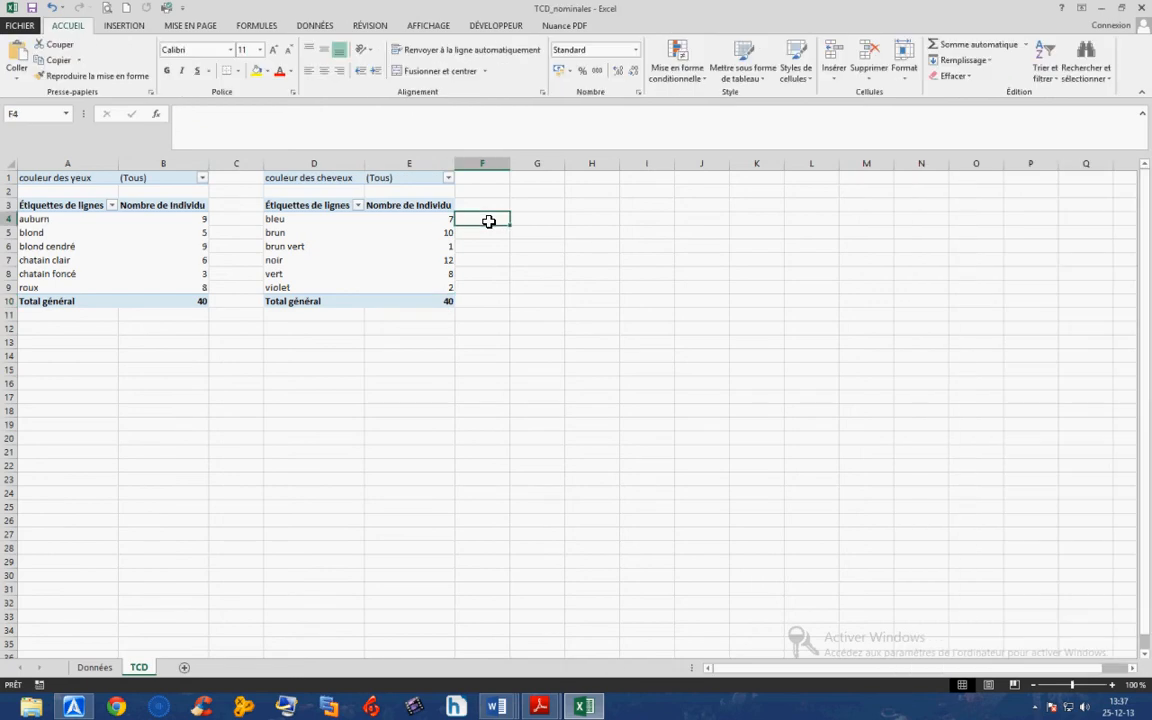
- Create a third pivot table from the Données range A1:C41, placed on the existing TCD sheet at cell A14
{"action": "left_click", "coordinate": [77, 342]}
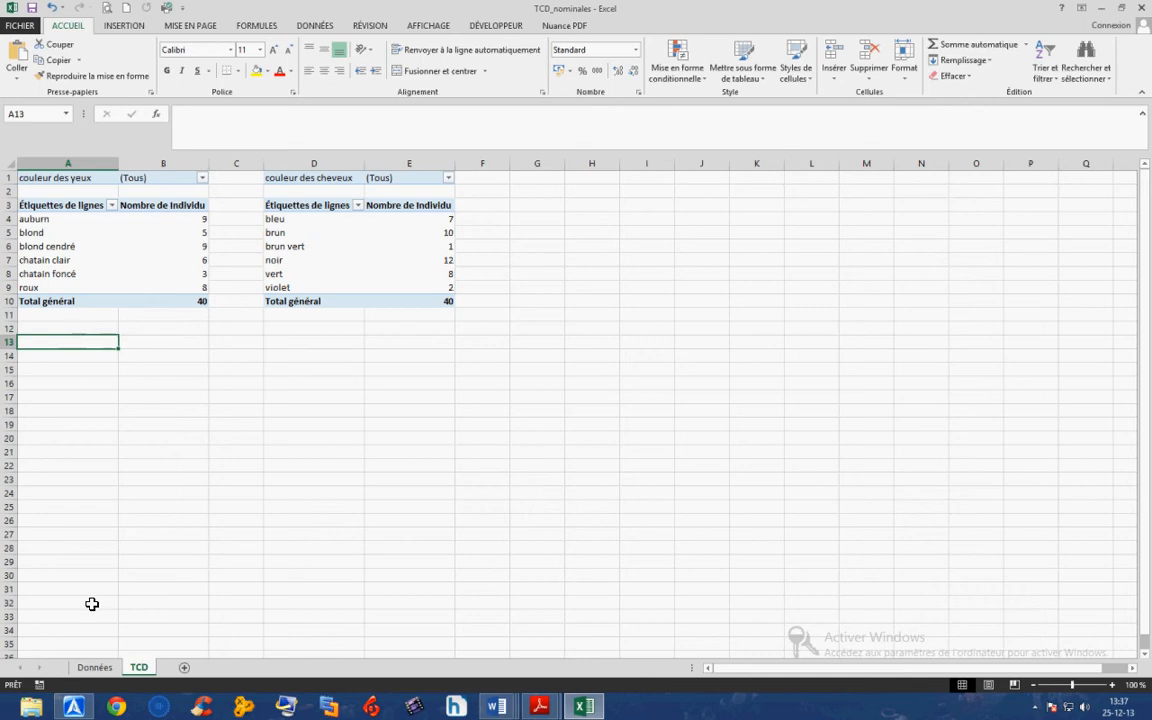
{"action": "left_click", "coordinate": [94, 667]}
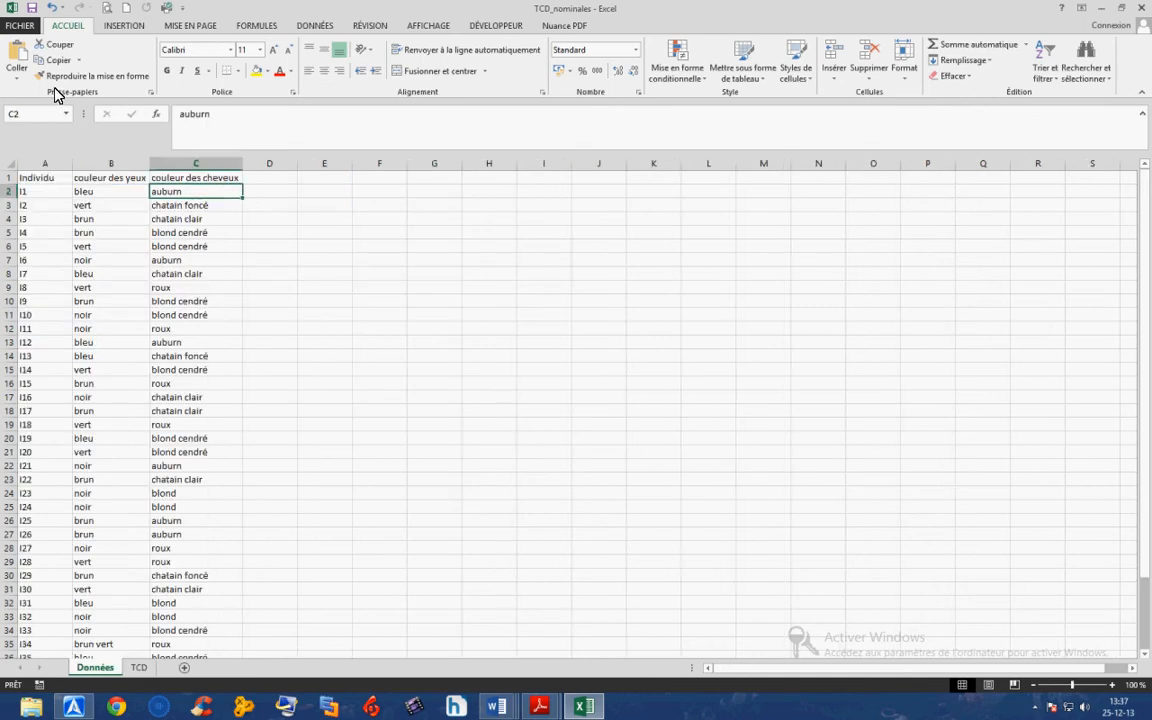
{"action": "left_click", "coordinate": [115, 25]}
{"action": "left_click", "coordinate": [44, 62]}
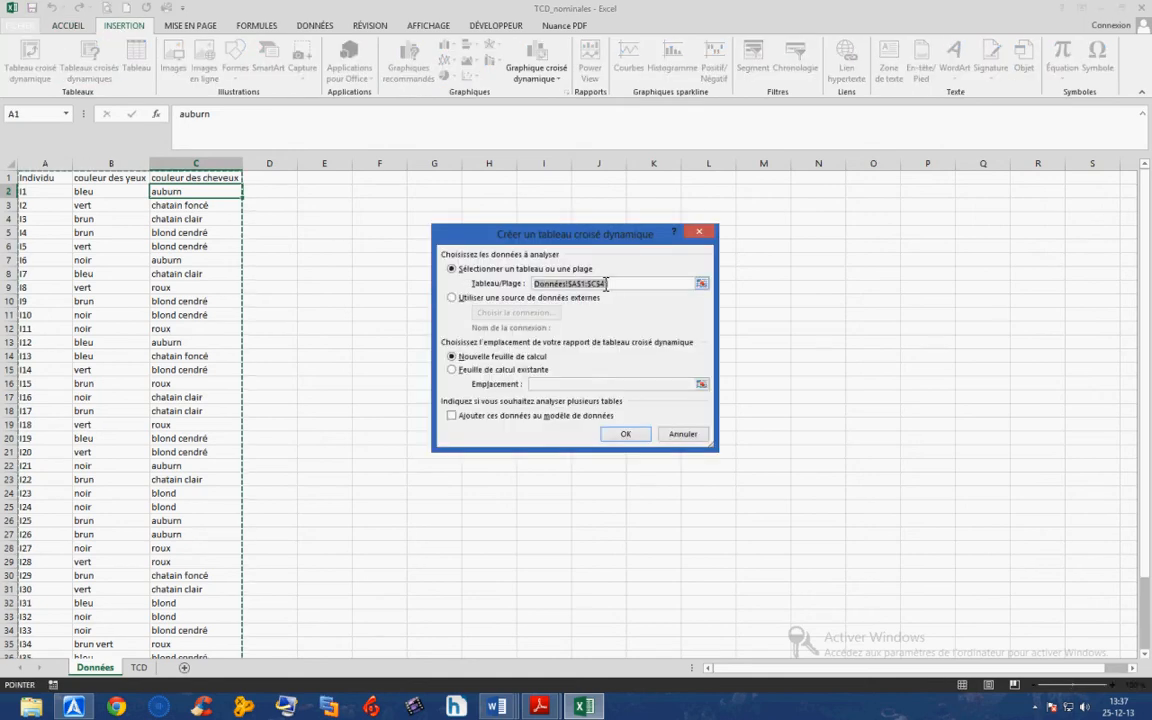
{"action": "left_click", "coordinate": [617, 283]}
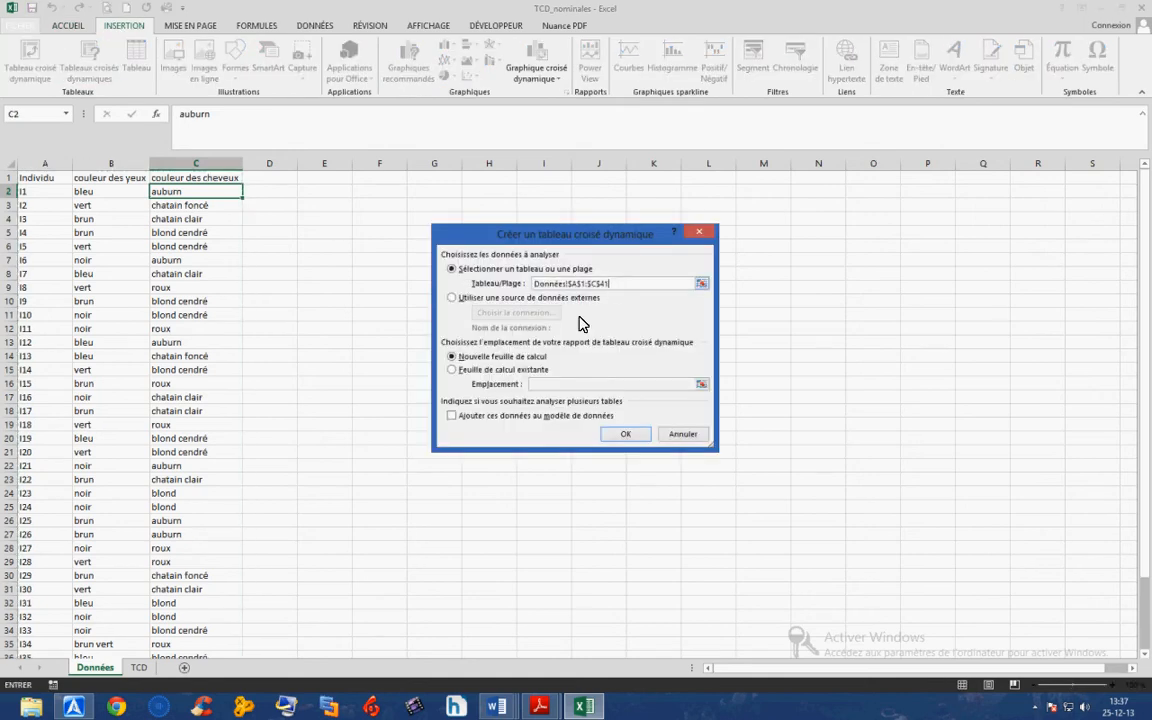
{"action": "left_click", "coordinate": [453, 370]}
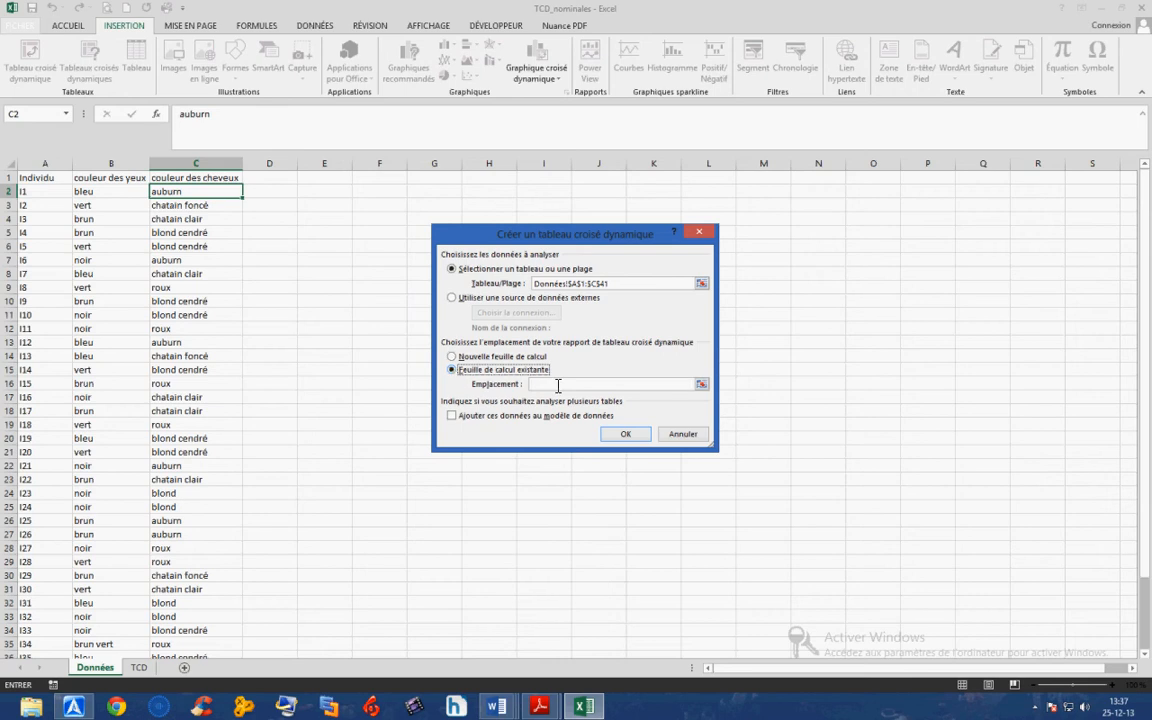
{"action": "left_click", "coordinate": [558, 384]}
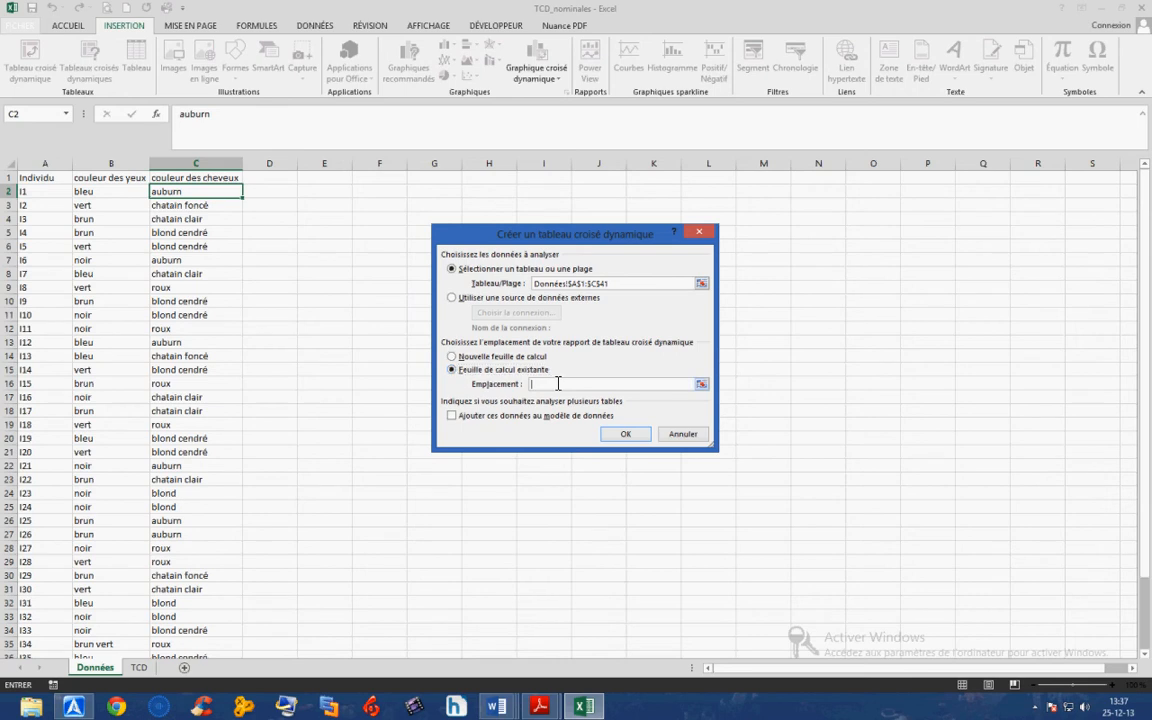
{"action": "left_click", "coordinate": [138, 667]}
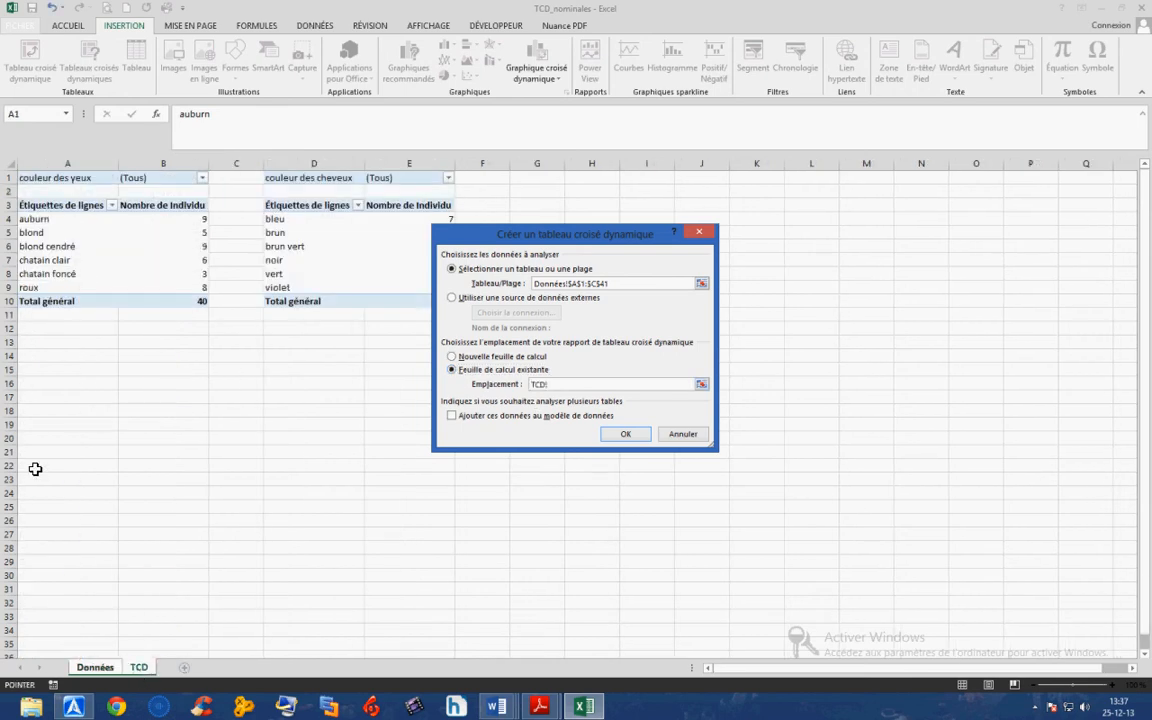
{"action": "left_click", "coordinate": [48, 357]}
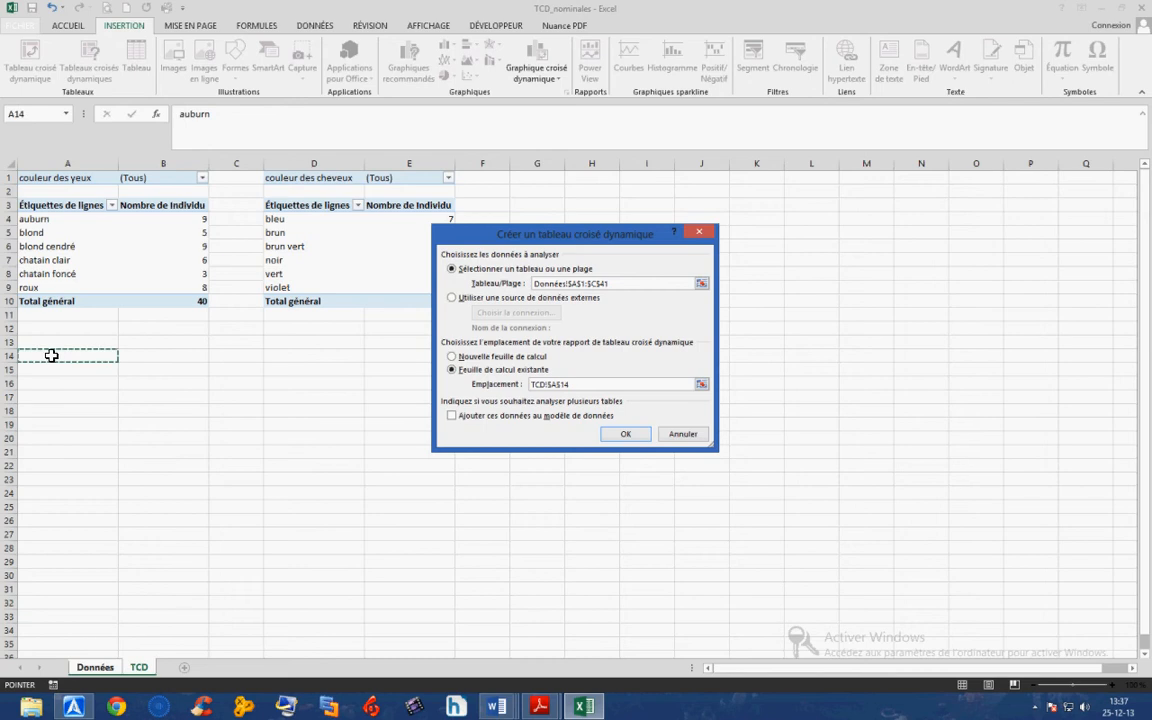
{"action": "left_click", "coordinate": [627, 434]}
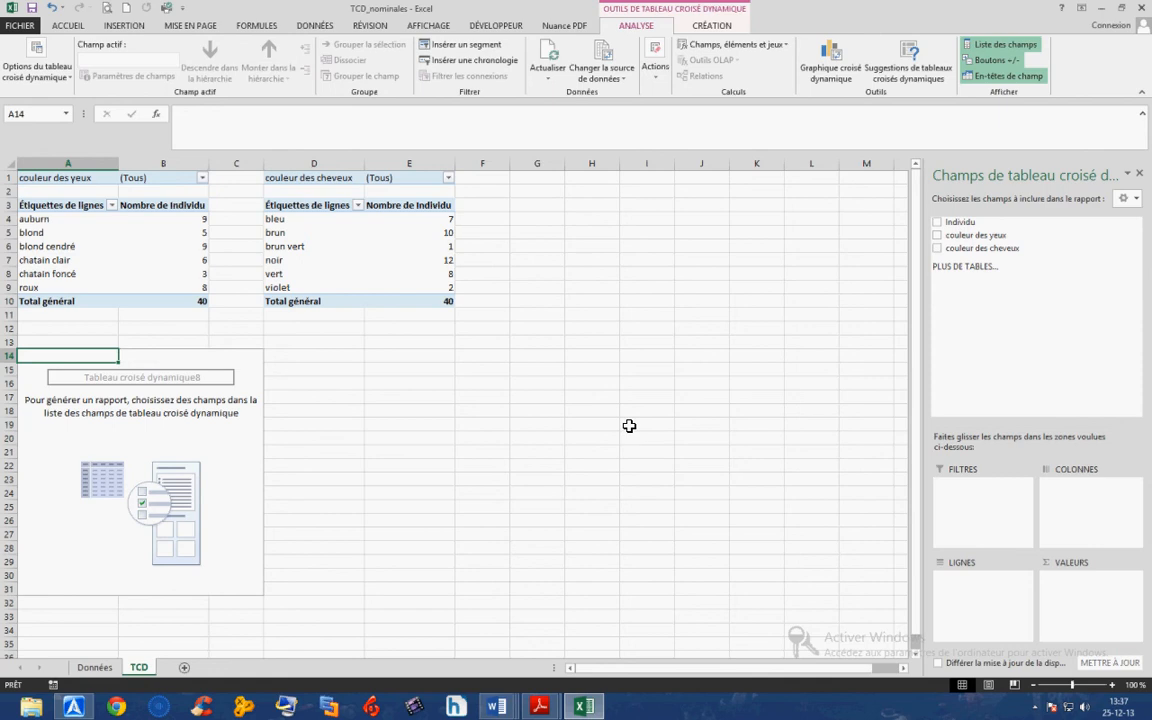
- Lay out the third pivot table with Individu as filter and counted value, couleur des yeux as columns and couleur des cheveux as rows
{"action": "left_click_drag", "start_coordinate": [955, 223], "coordinate": [981, 502]}
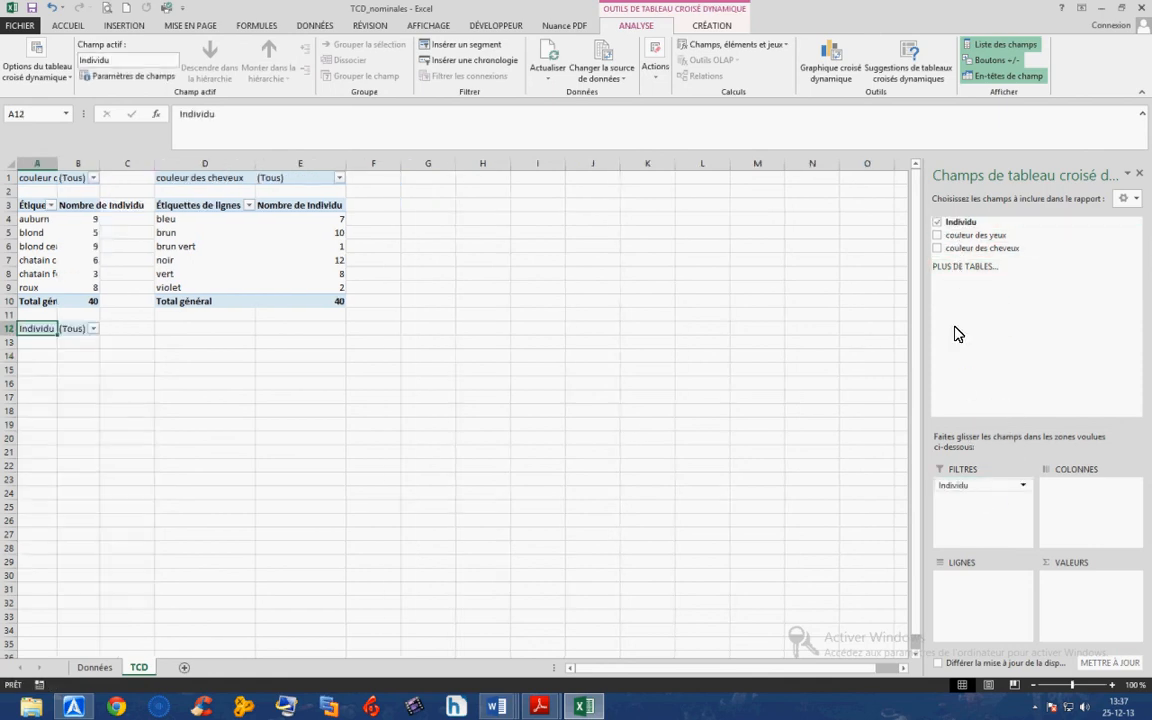
{"action": "left_click_drag", "start_coordinate": [965, 243], "coordinate": [1065, 515]}
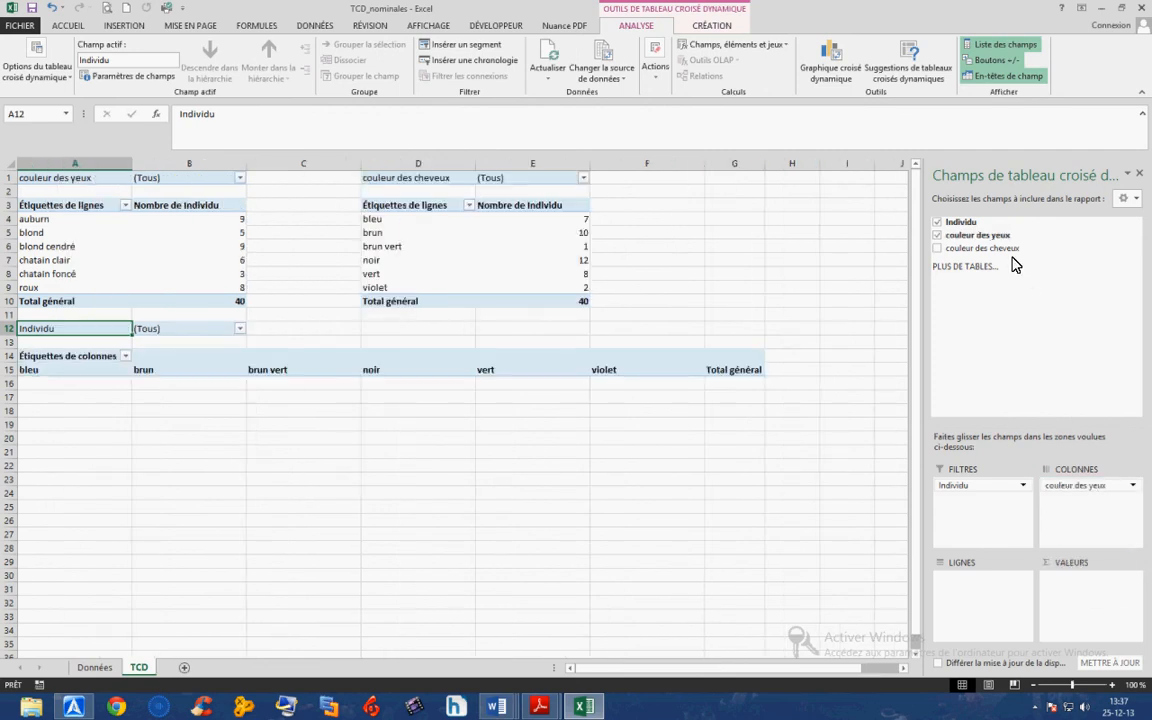
{"action": "left_click_drag", "start_coordinate": [1007, 254], "coordinate": [997, 593]}
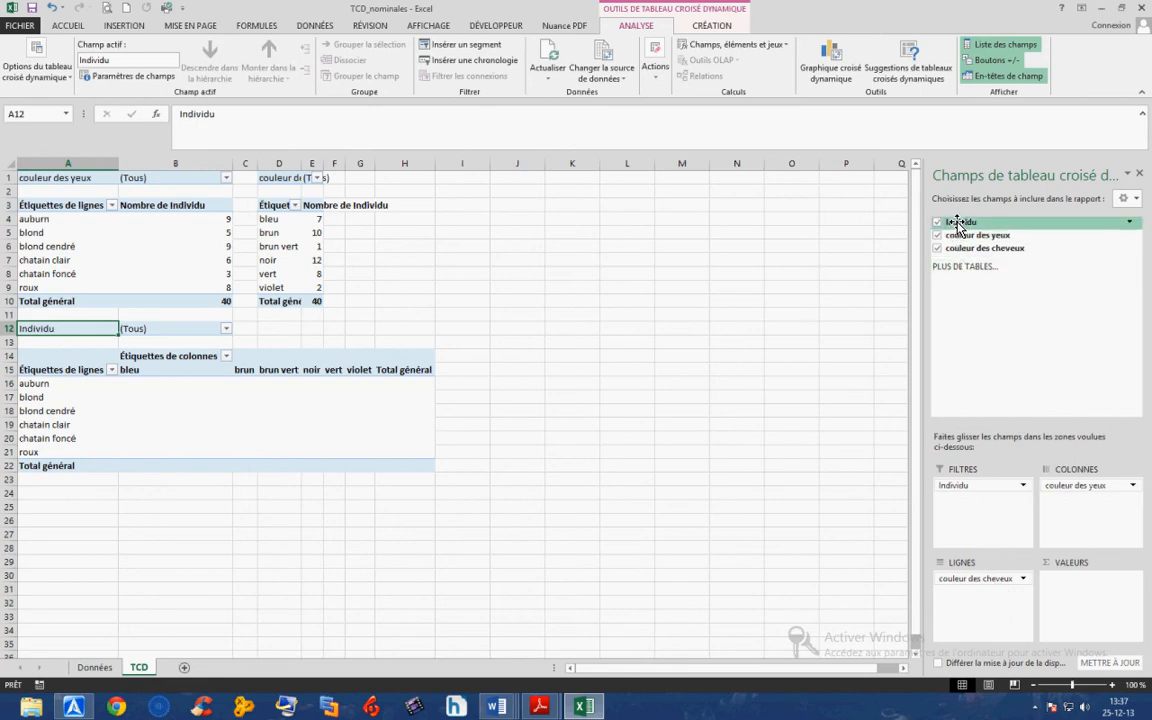
{"action": "left_click_drag", "start_coordinate": [957, 224], "coordinate": [1090, 590]}
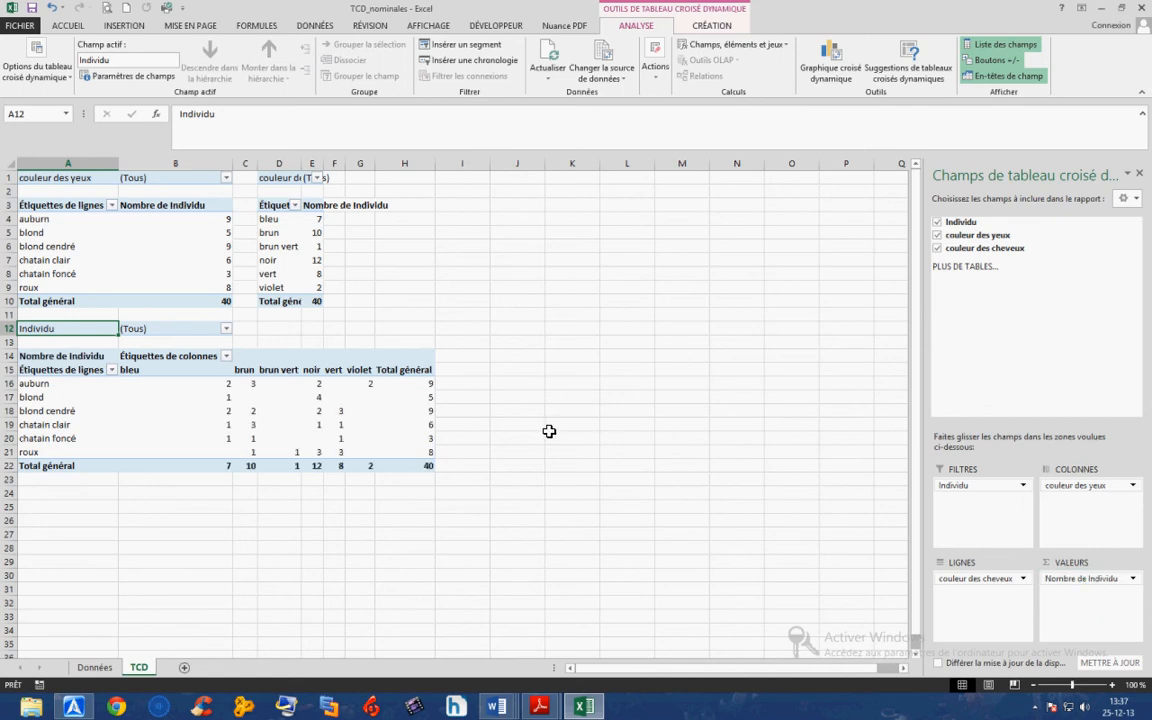
{"action": "left_click", "coordinate": [420, 466]}
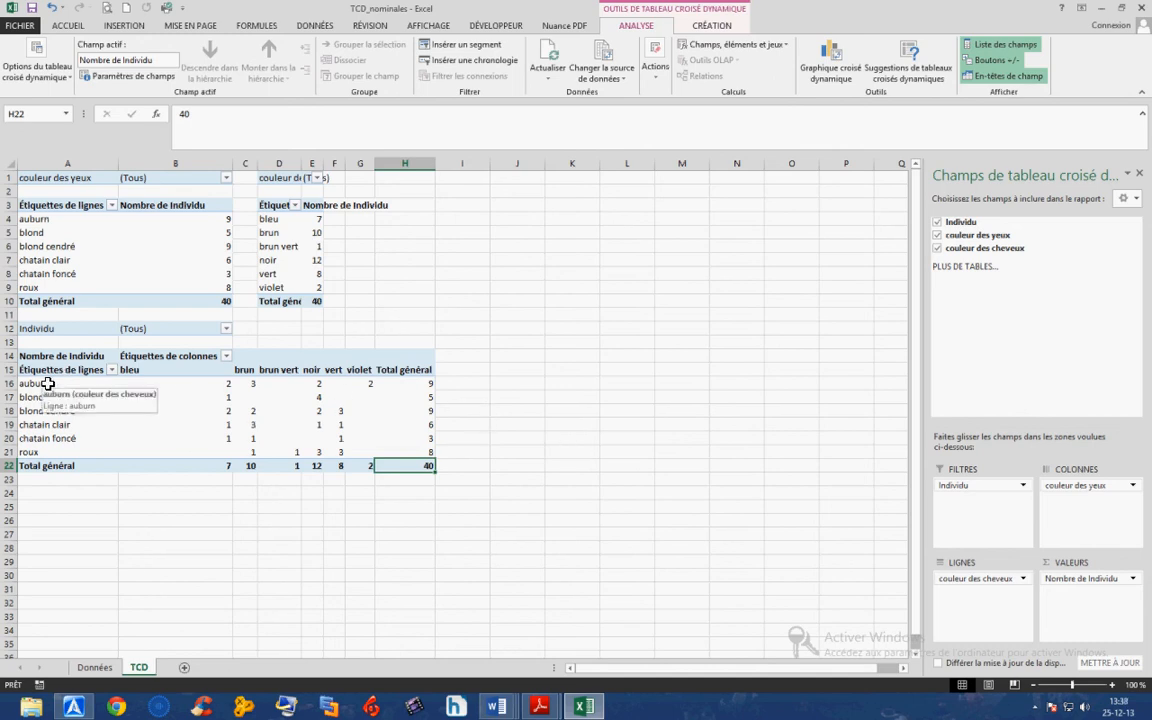
- Display the Nombre de Individu values of the hair-by-eye-colour crosstab as % du total général
{"action": "left_click", "coordinate": [227, 384]}
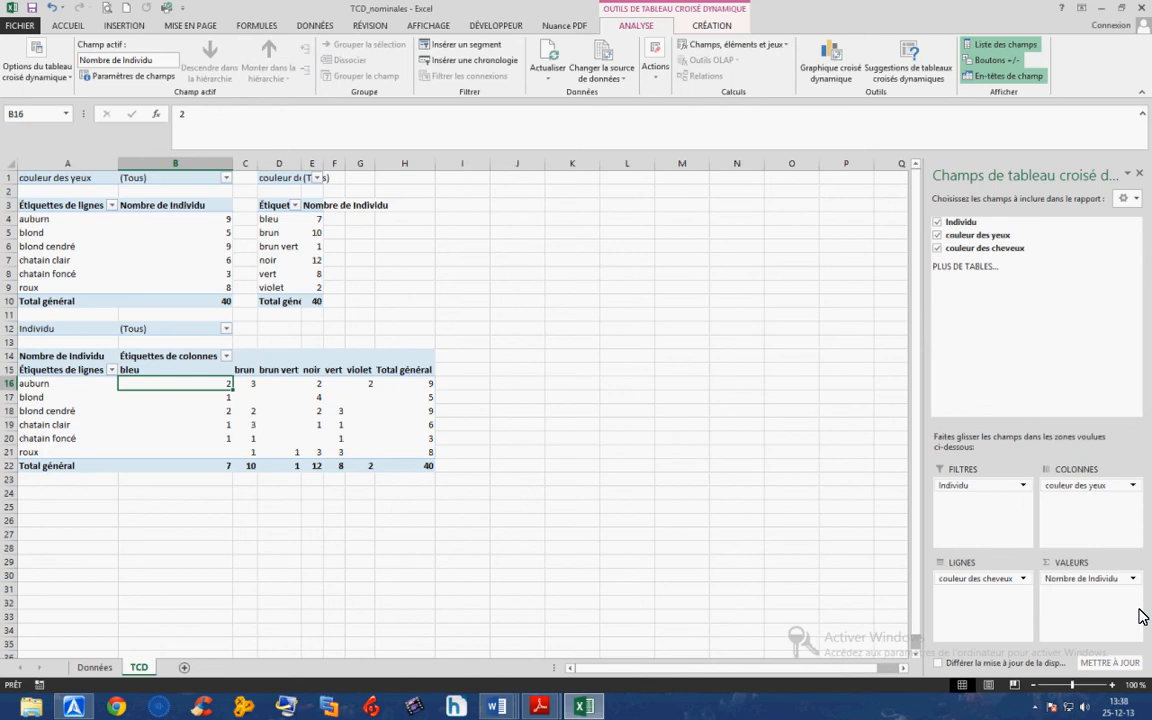
{"action": "left_click", "coordinate": [1133, 578]}
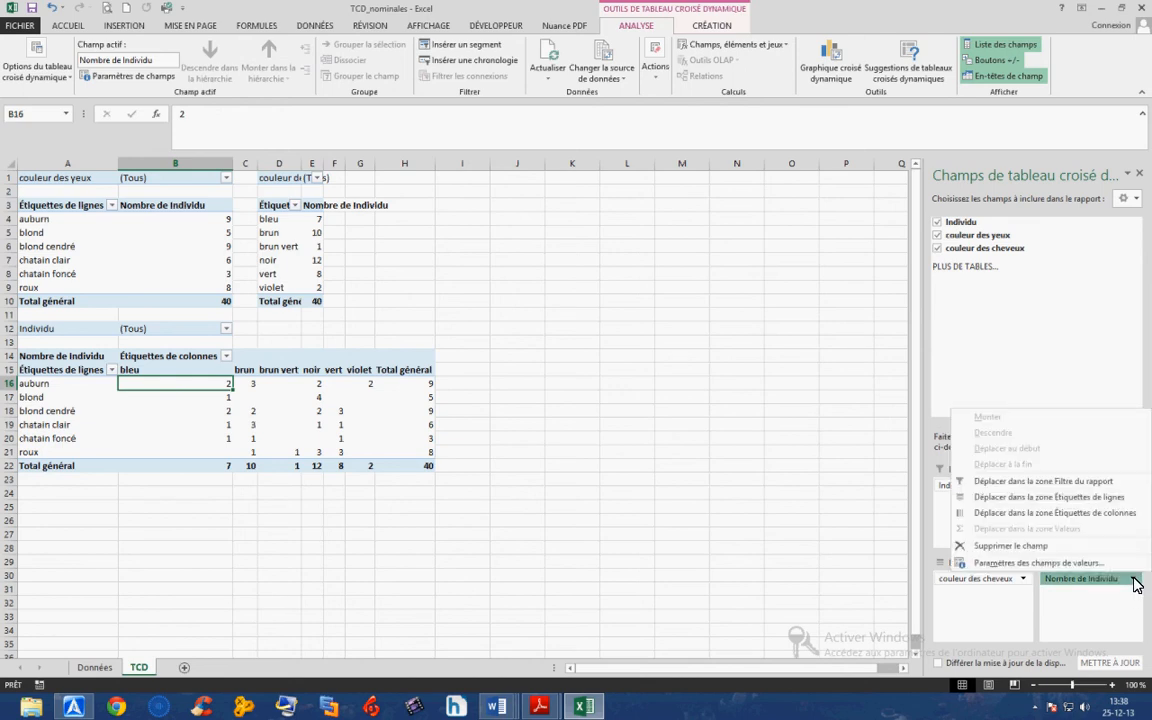
{"action": "left_click", "coordinate": [1104, 568]}
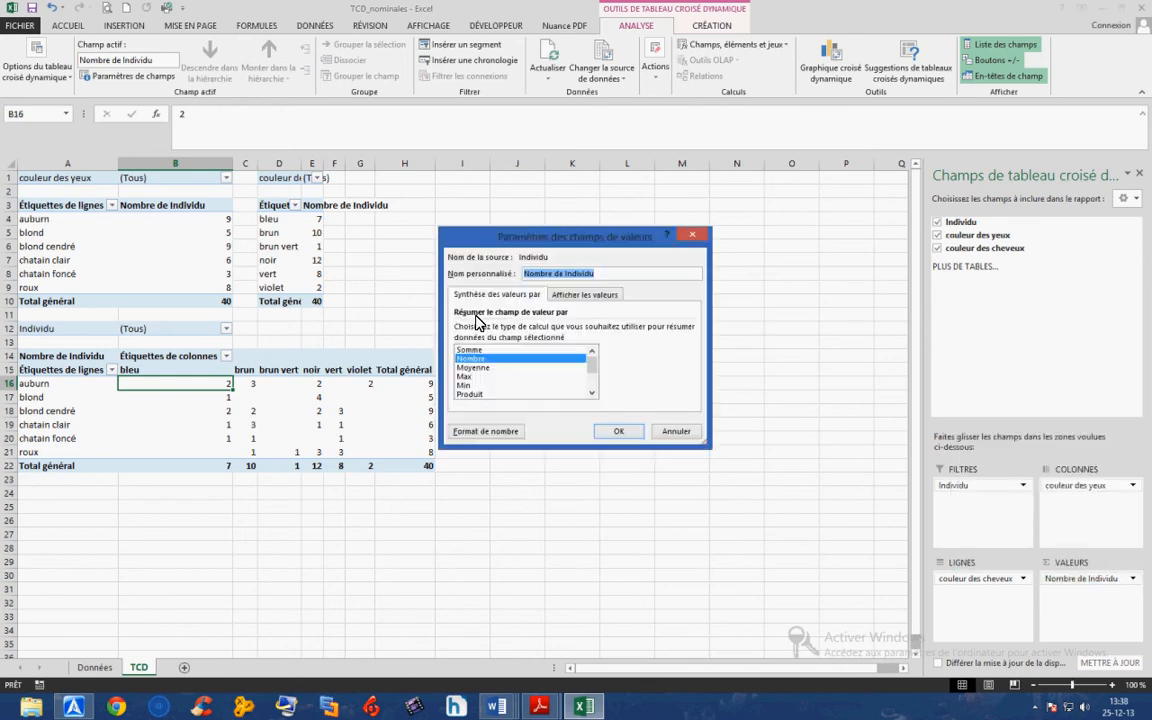
{"action": "left_click", "coordinate": [578, 294]}
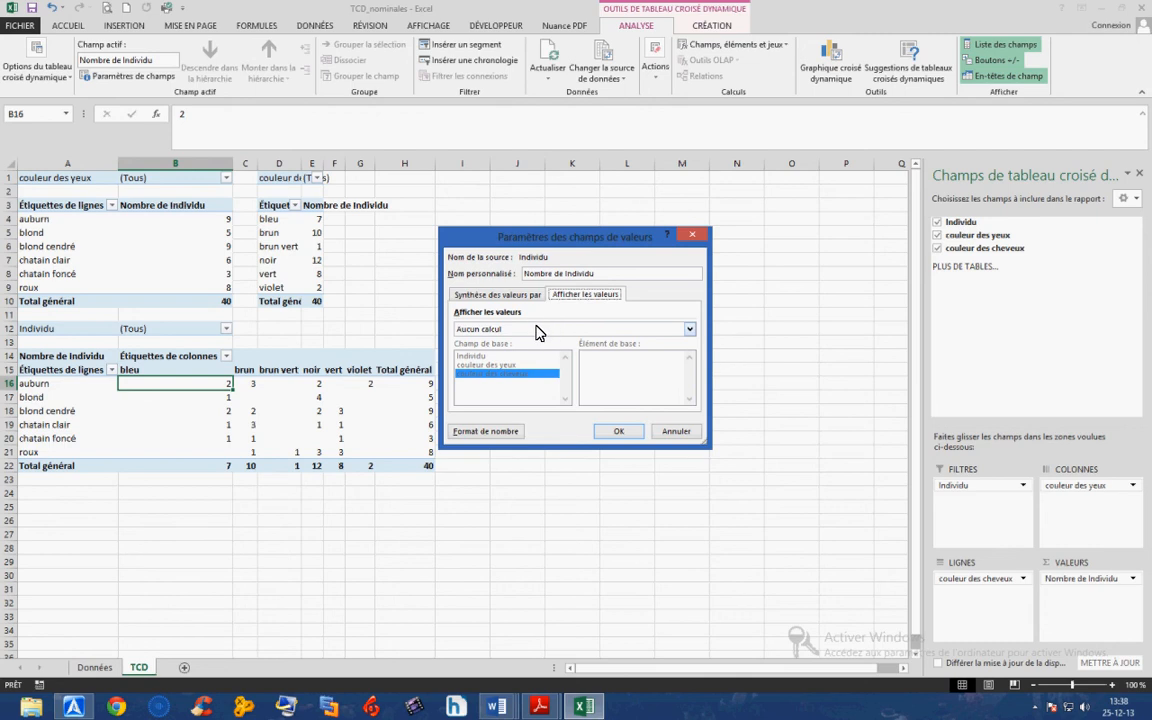
{"action": "left_click", "coordinate": [536, 333]}
{"action": "left_click", "coordinate": [520, 350]}
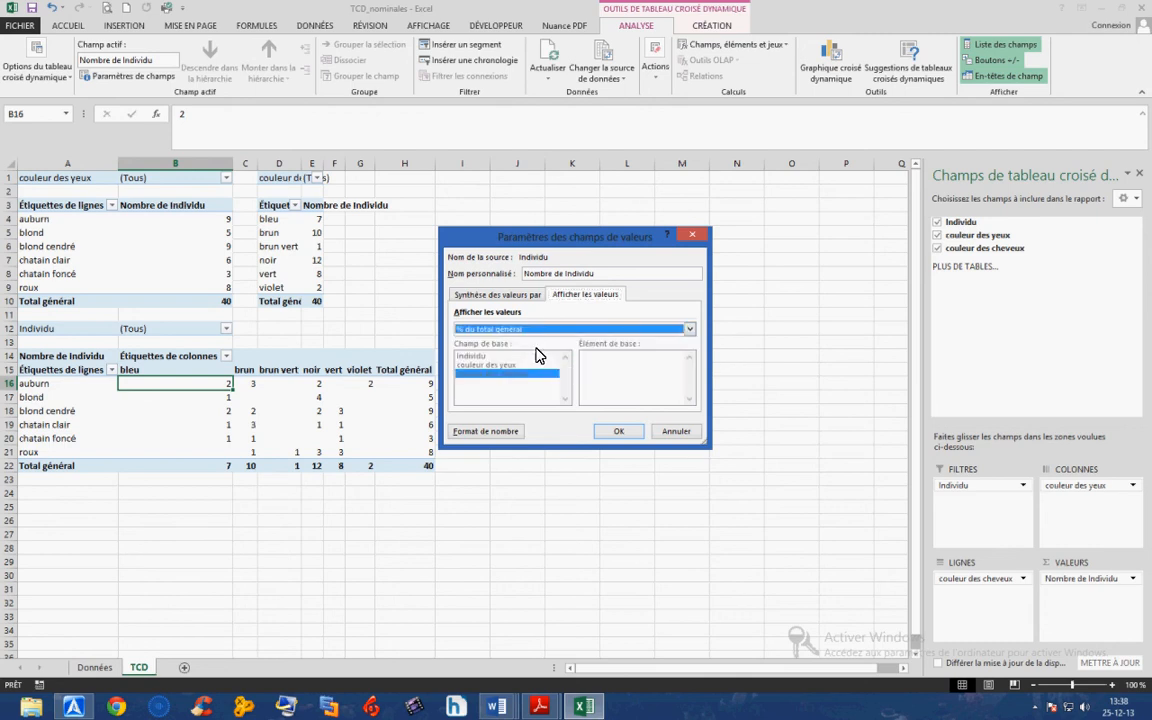
{"action": "left_click", "coordinate": [617, 432]}
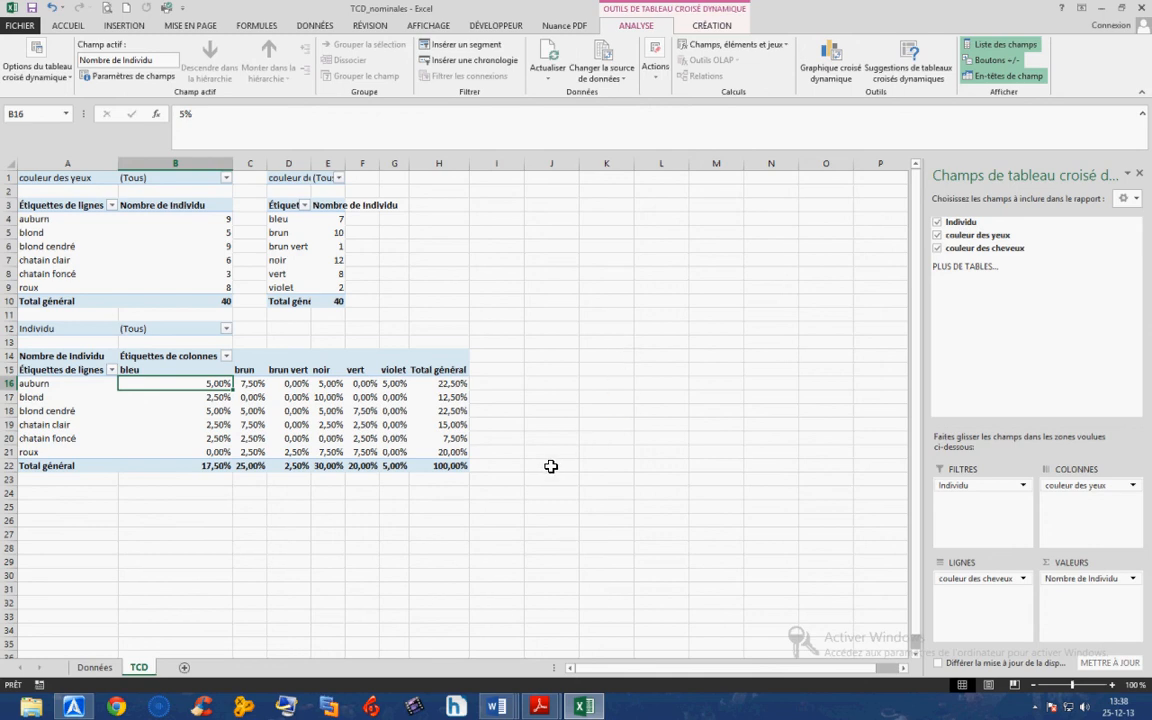
- Display the Nombre de Individu values of the hair-by-eye-colour crosstab as % du total de la colonne
{"action": "left_click", "coordinate": [161, 370]}
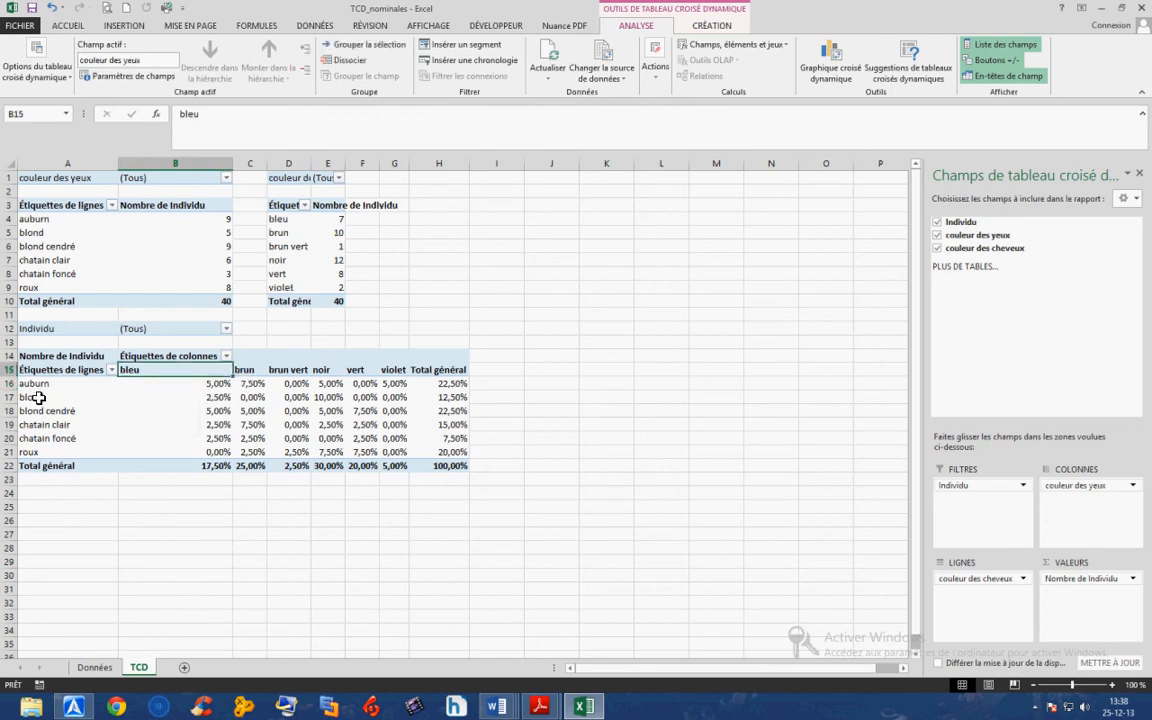
{"action": "left_click", "coordinate": [200, 385]}
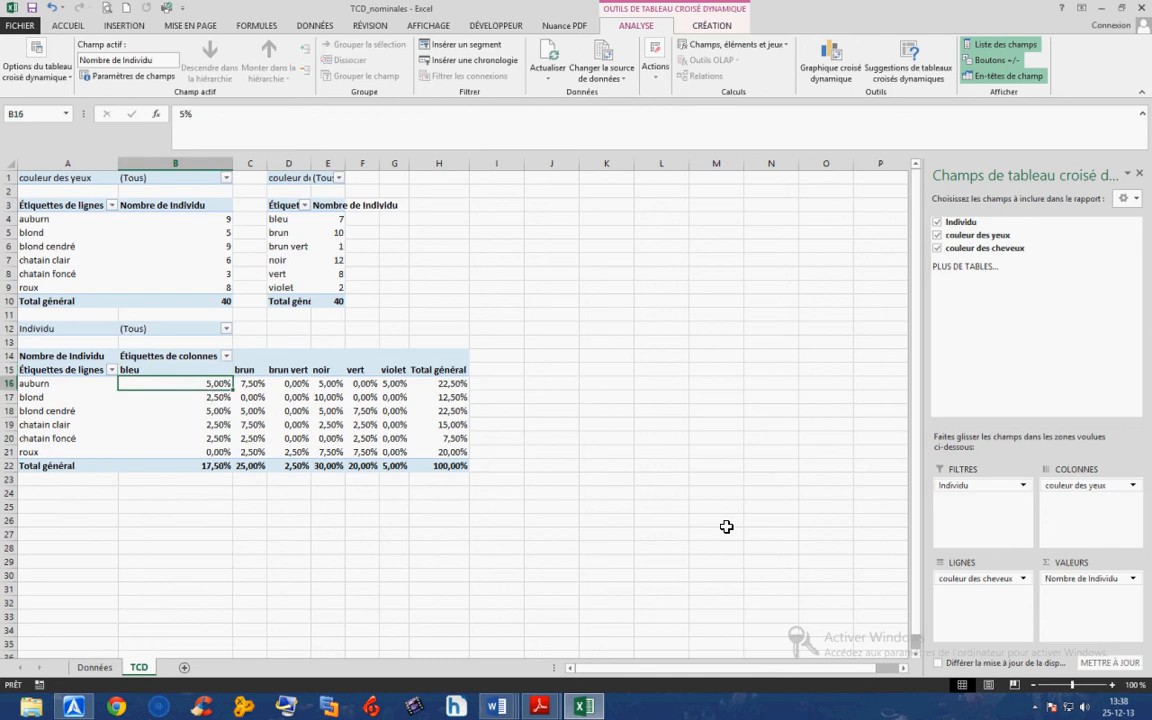
{"action": "left_click", "coordinate": [1133, 579]}
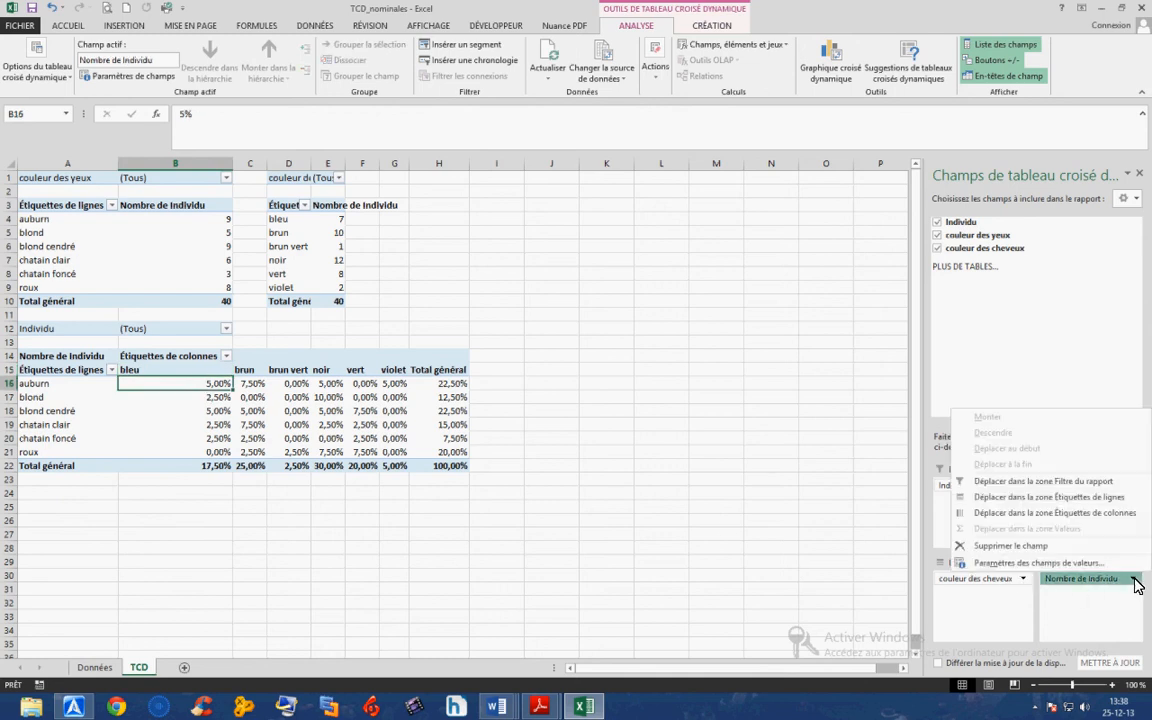
{"action": "left_click", "coordinate": [1065, 568]}
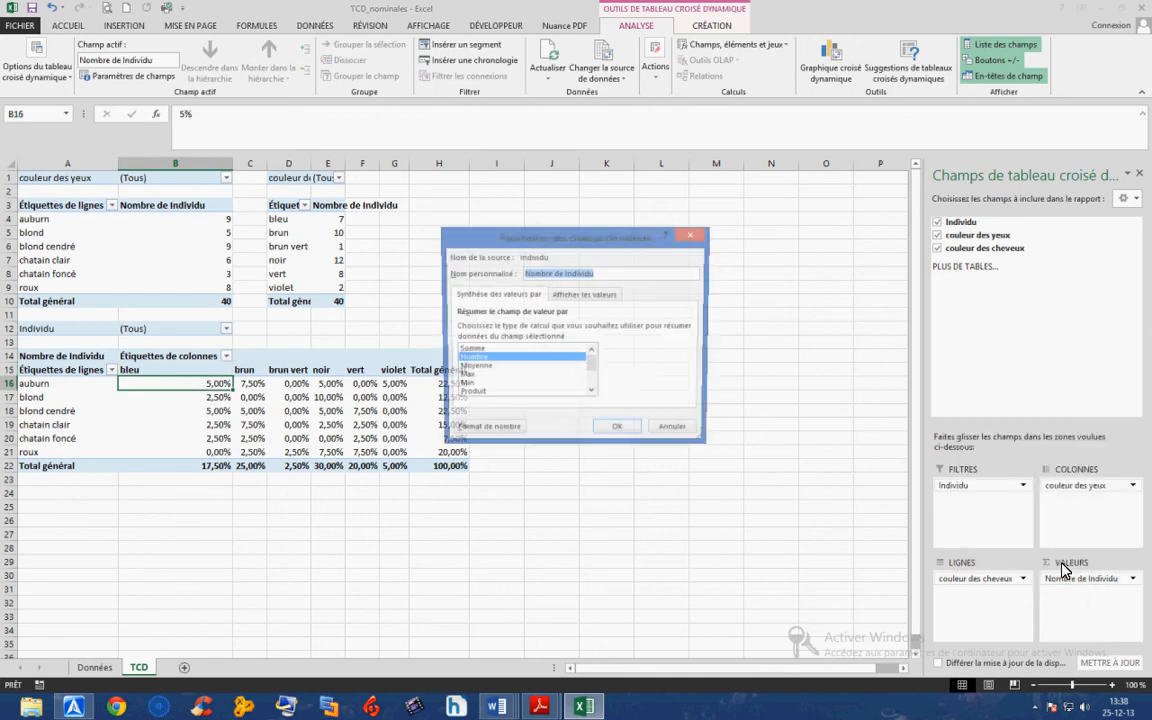
{"action": "left_click", "coordinate": [568, 296]}
{"action": "left_click", "coordinate": [570, 329]}
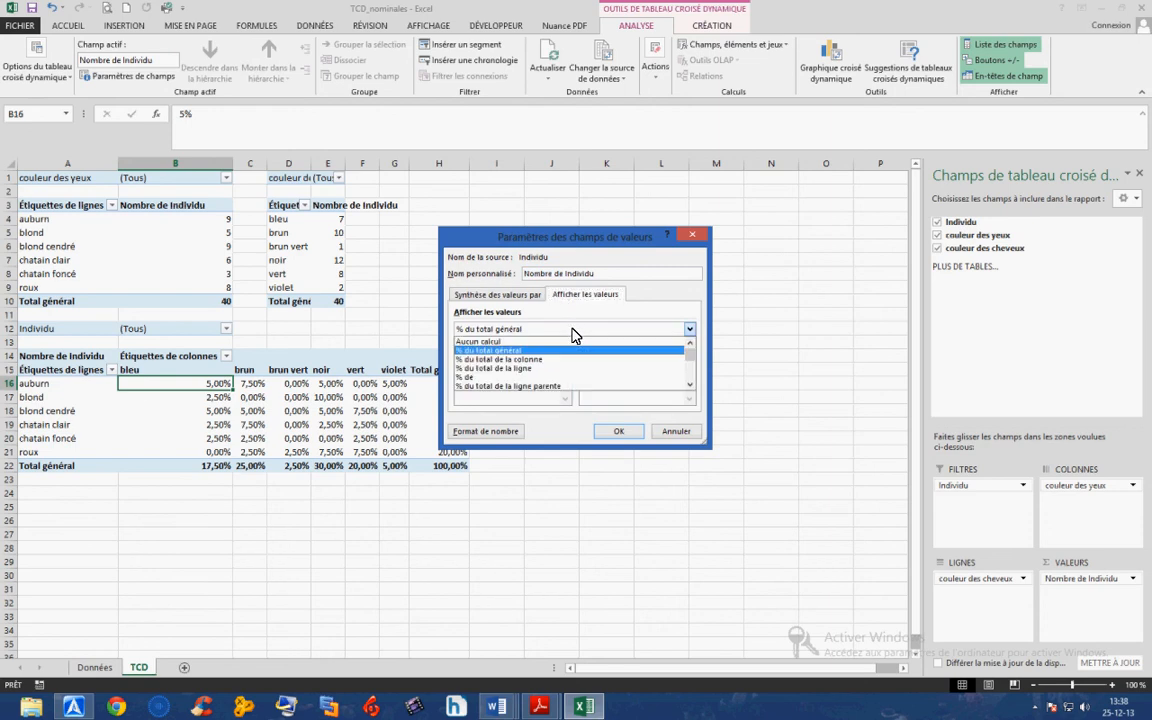
{"action": "left_click", "coordinate": [518, 359]}
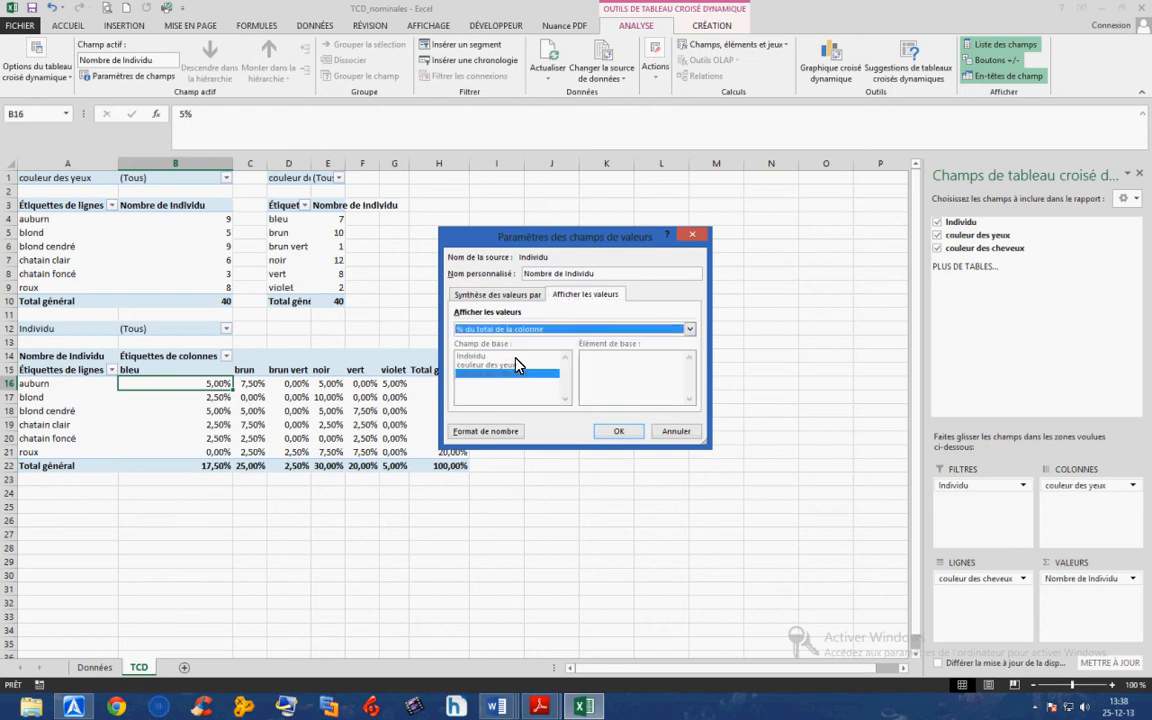
{"action": "left_click", "coordinate": [617, 431]}
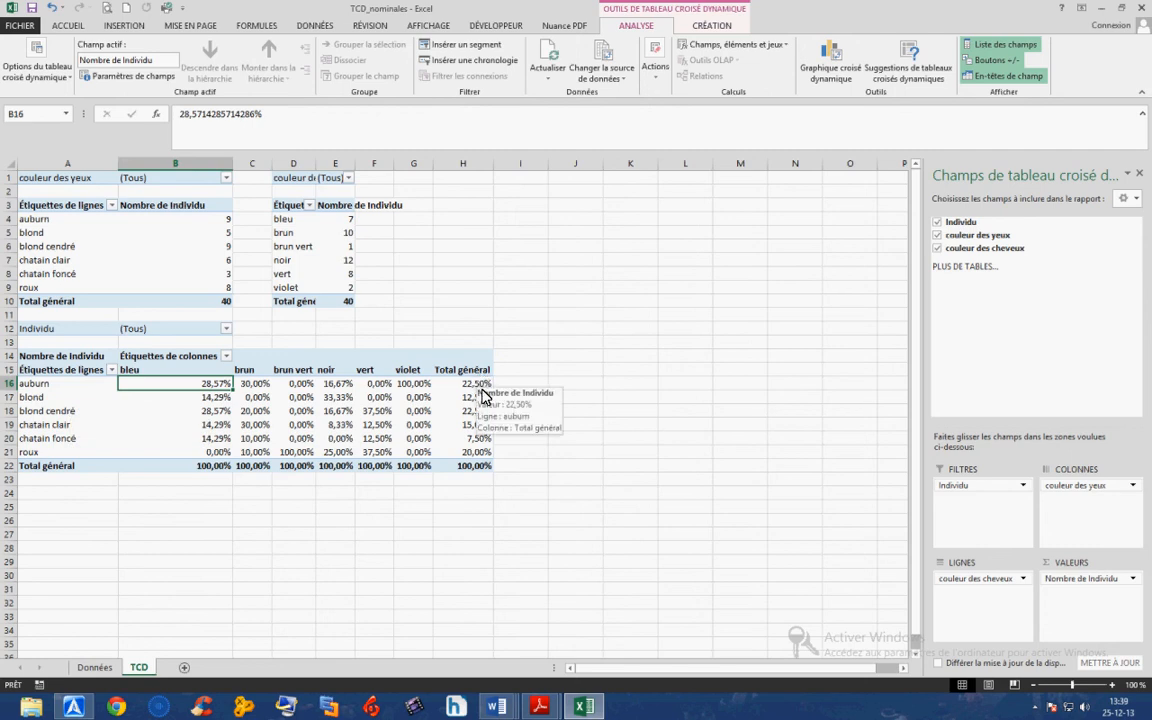
- Switch the crosstab's Nombre de Individu values to display as % du total de la ligne
{"action": "left_click", "coordinate": [1060, 578]}
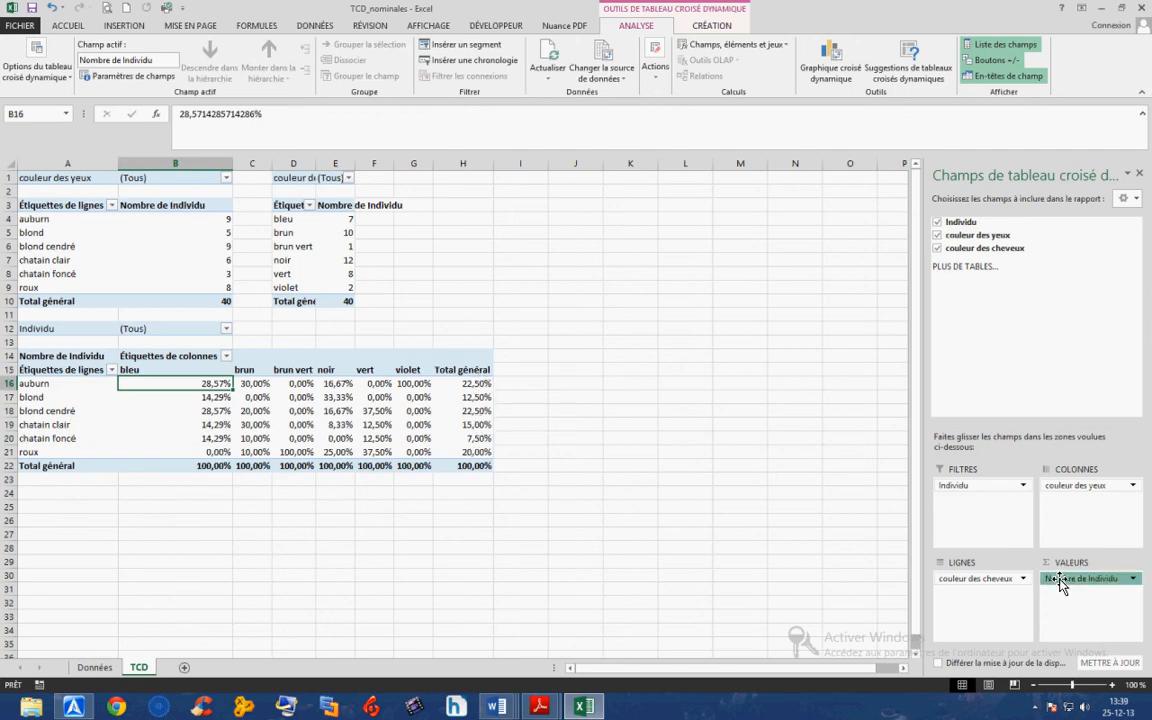
{"action": "left_click", "coordinate": [942, 512]}
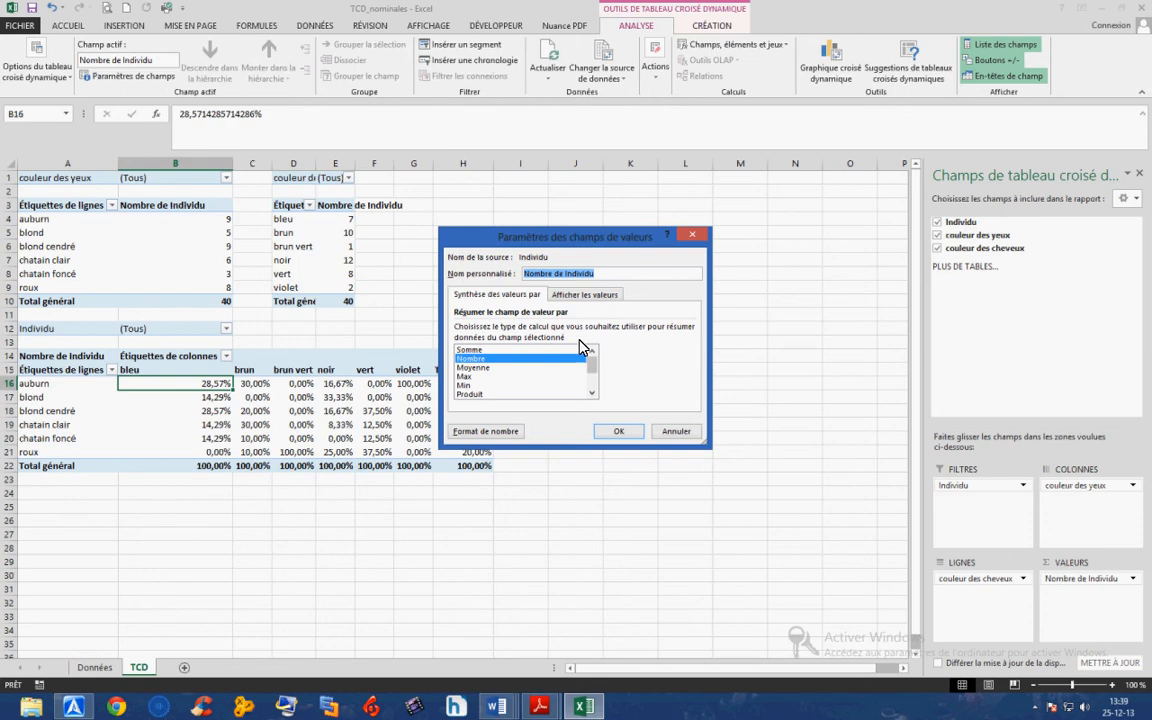
{"action": "left_click", "coordinate": [585, 294]}
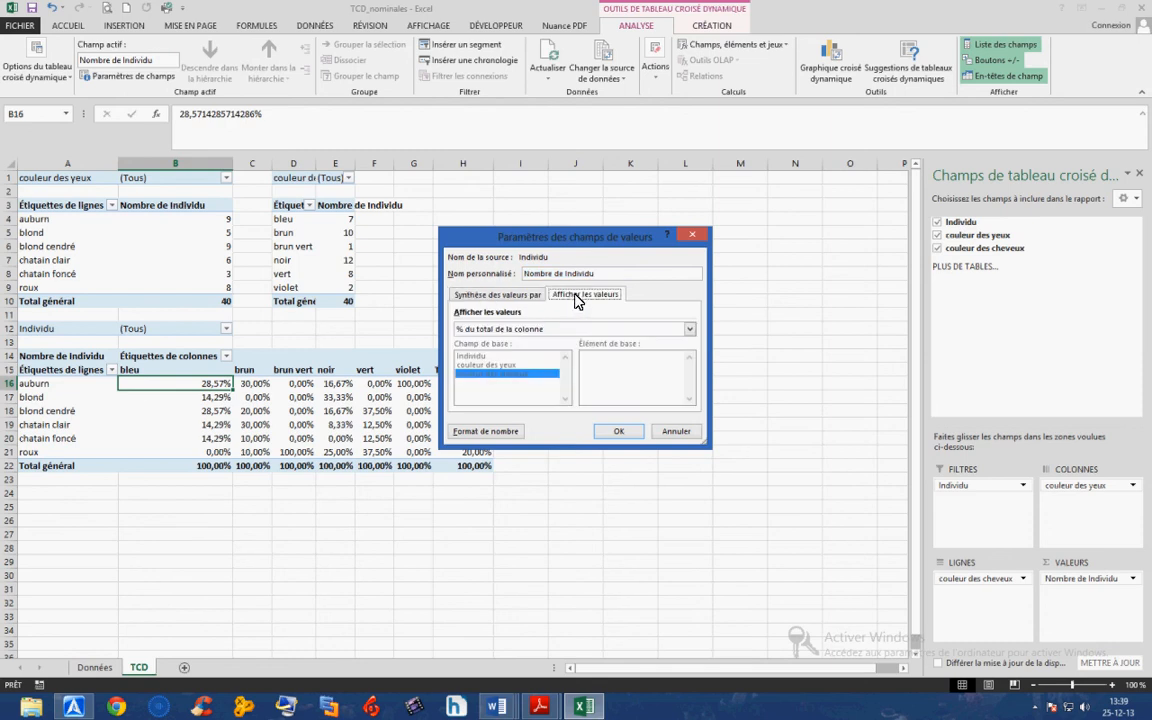
{"action": "left_click", "coordinate": [518, 330]}
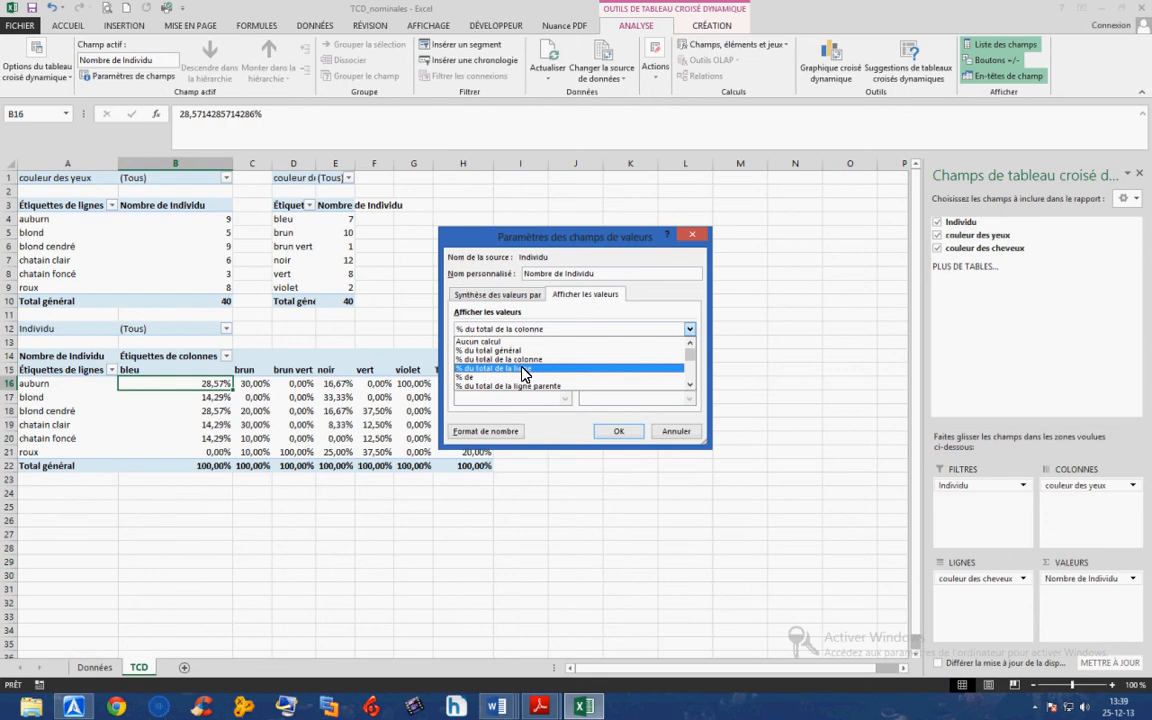
{"action": "left_click", "coordinate": [520, 368]}
{"action": "left_click", "coordinate": [612, 431]}
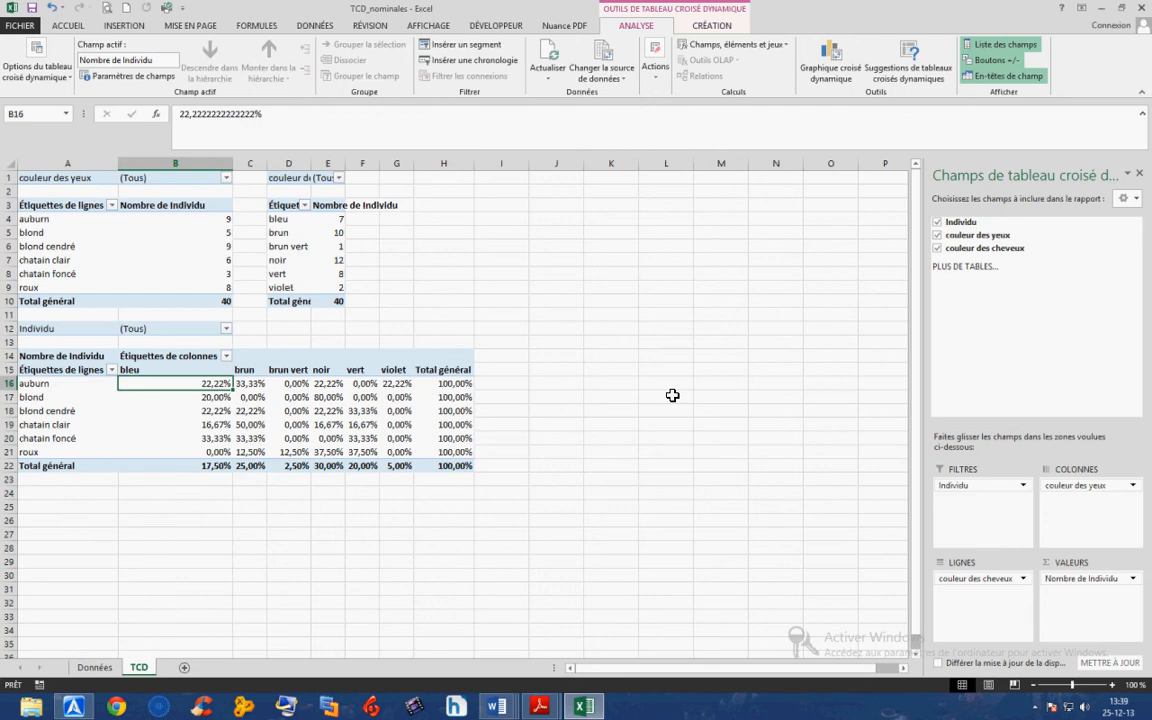
- Auto-fit the width of column E to its contents on the TCD sheet
{"action": "double_click", "coordinate": [344, 163]}
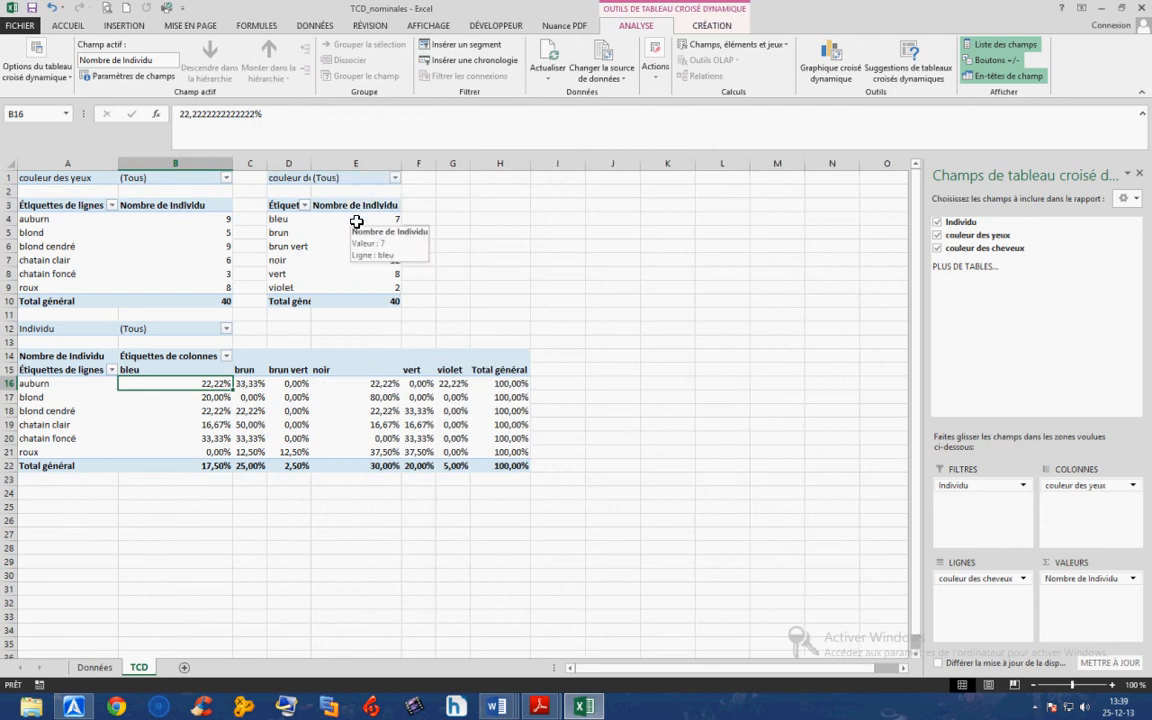